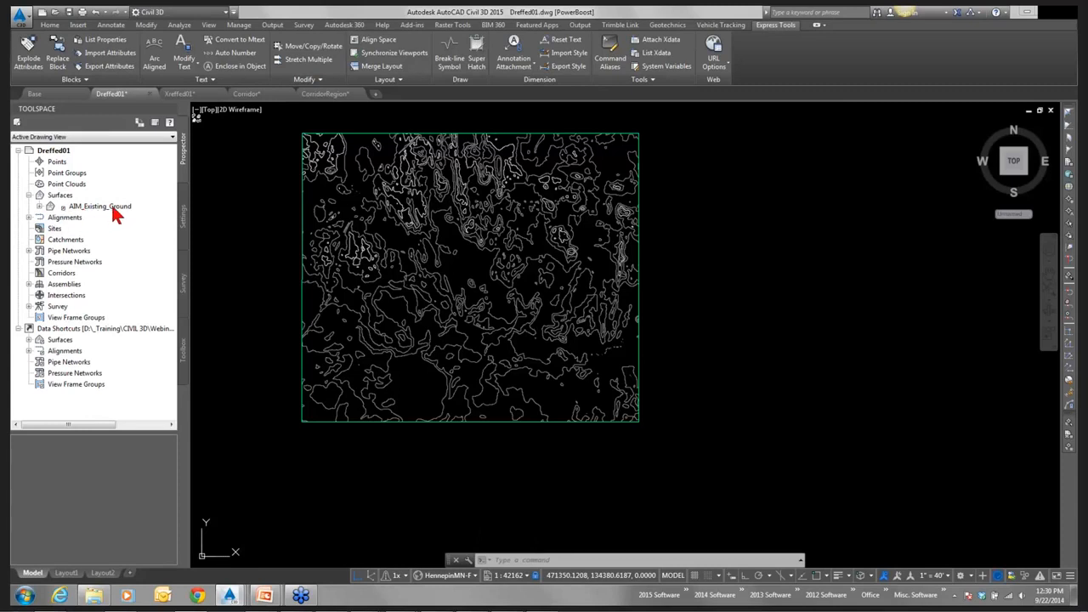
# Select the external reference in Xreffed01, then compare the file sizes of Base.dwg, Xreffed01.dwg and Dreffed01.dwg in Windows Explorer's PowerBoost folder.
pyautogui.click(190, 93)
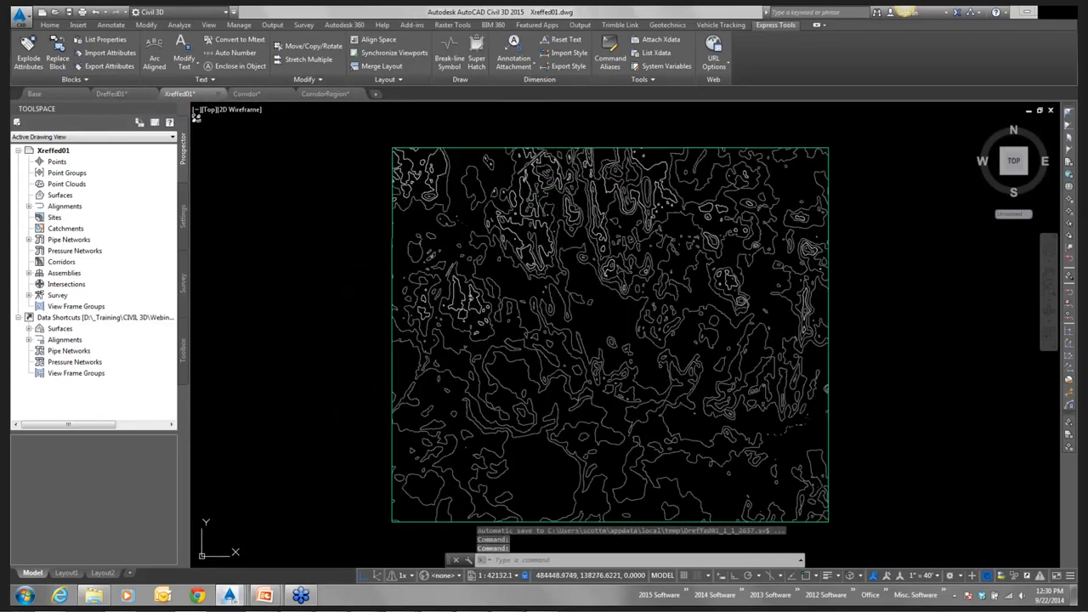
pyautogui.click(597, 168)
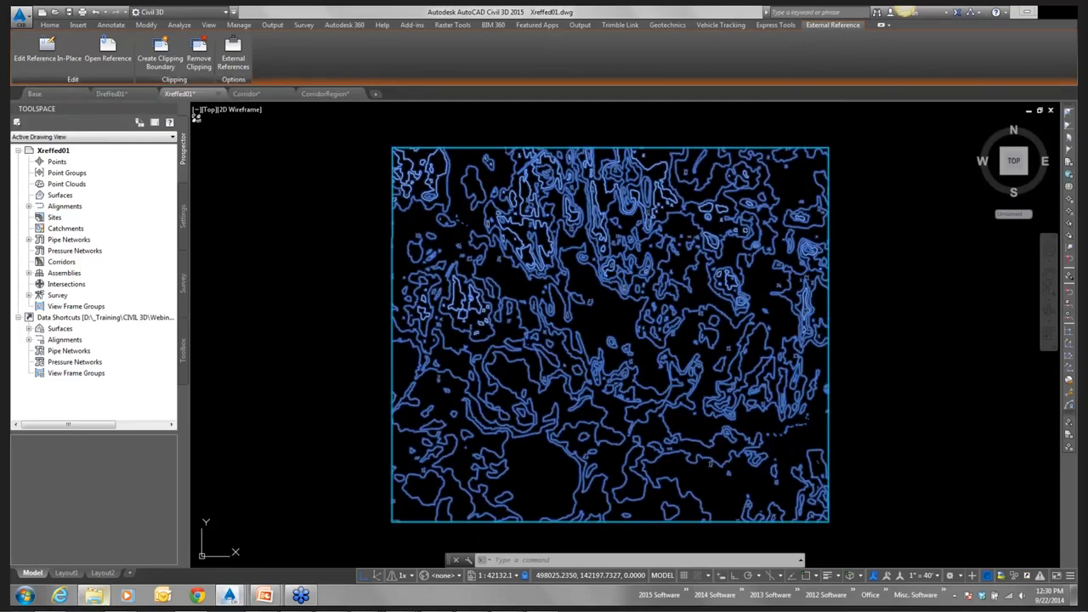
pyautogui.rightClick(100, 600)
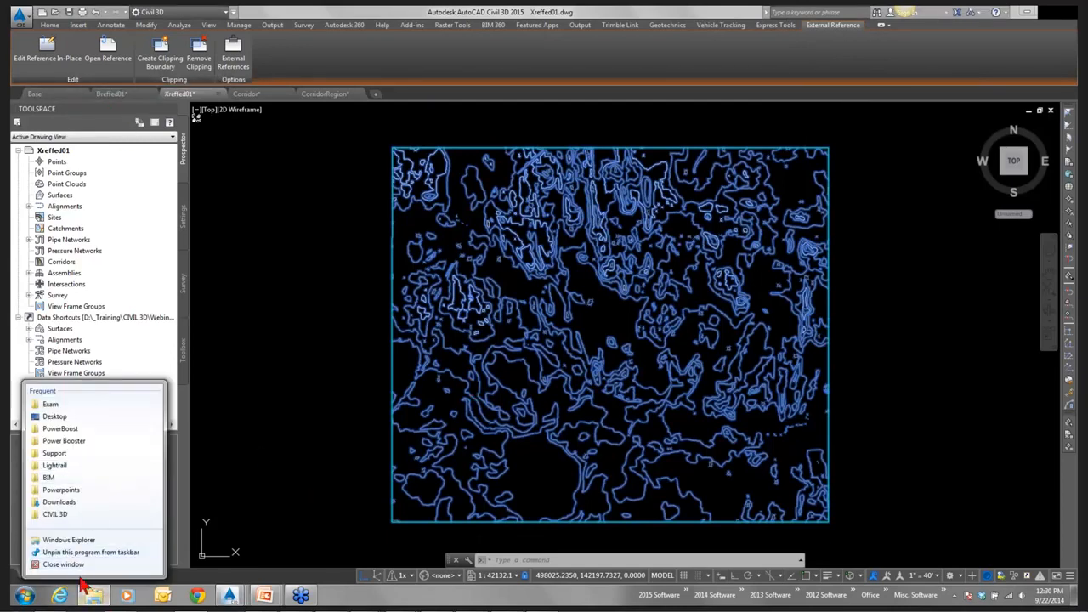
pyautogui.click(60, 428)
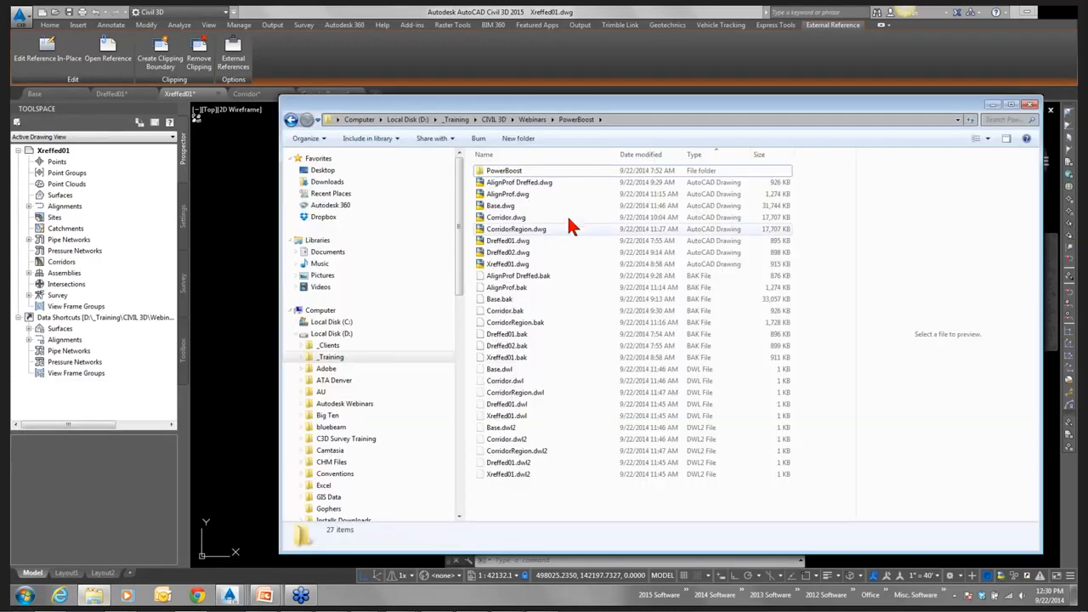
pyautogui.click(497, 206)
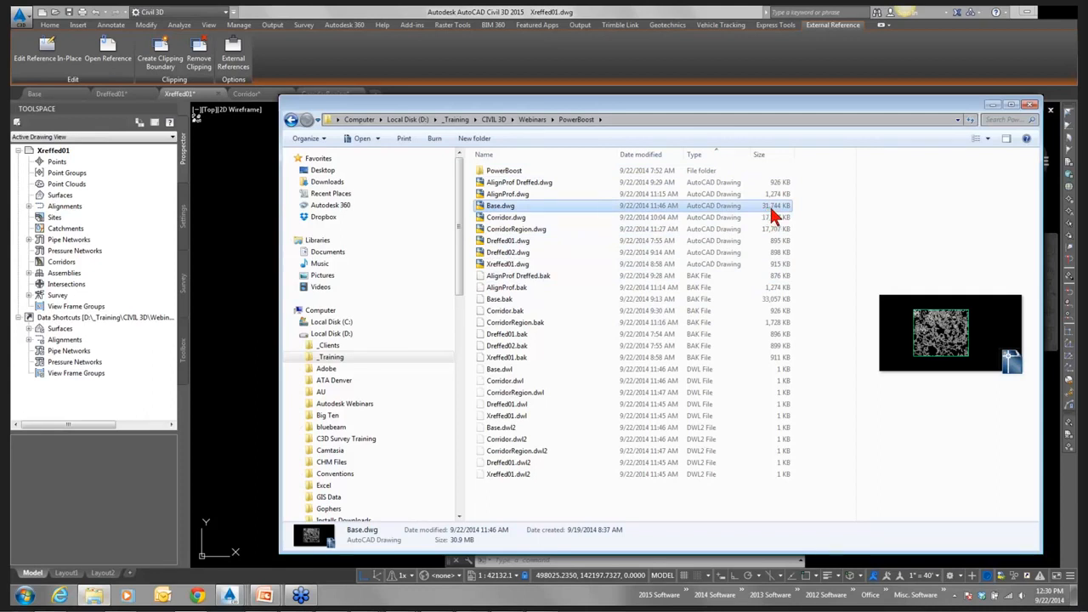
pyautogui.click(515, 263)
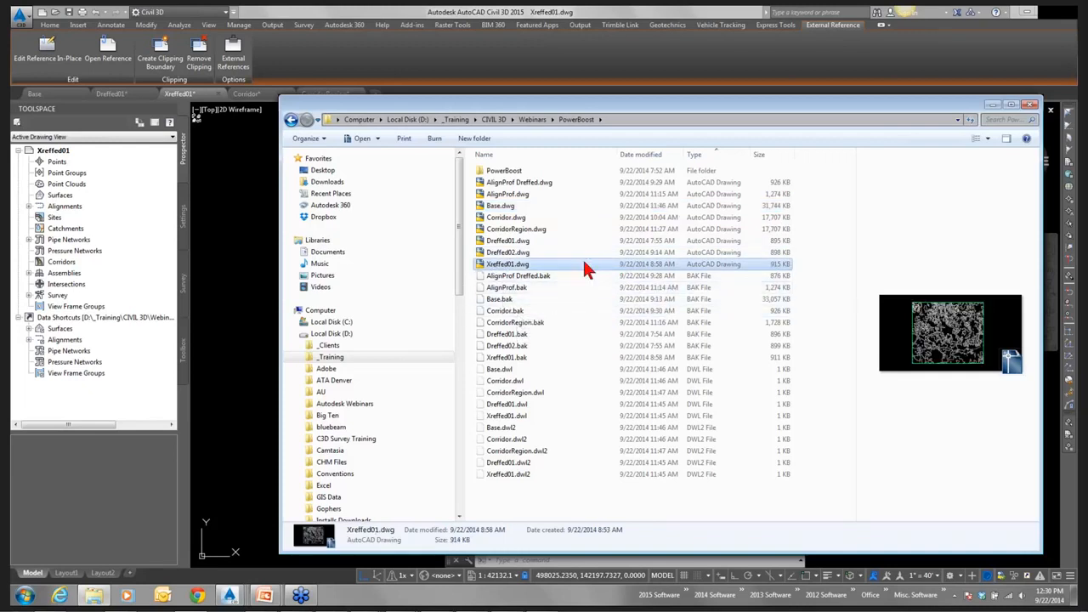
pyautogui.click(519, 243)
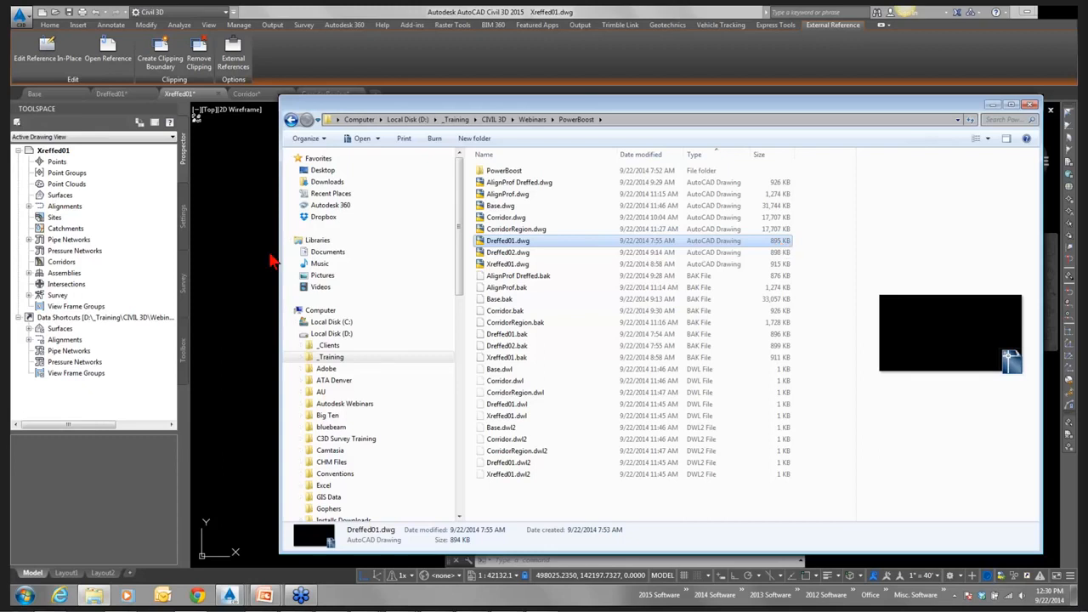
# Save the Dreffed01 drawing and check its updated file size in Windows Explorer.
pyautogui.click(131, 93)
pyautogui.click(129, 95)
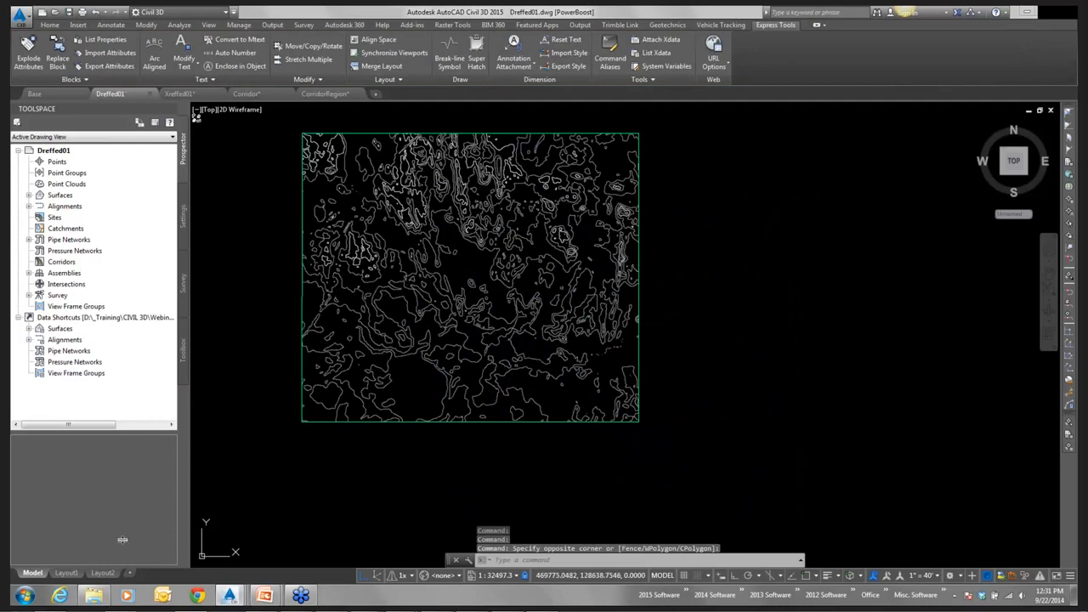
pyautogui.click(99, 598)
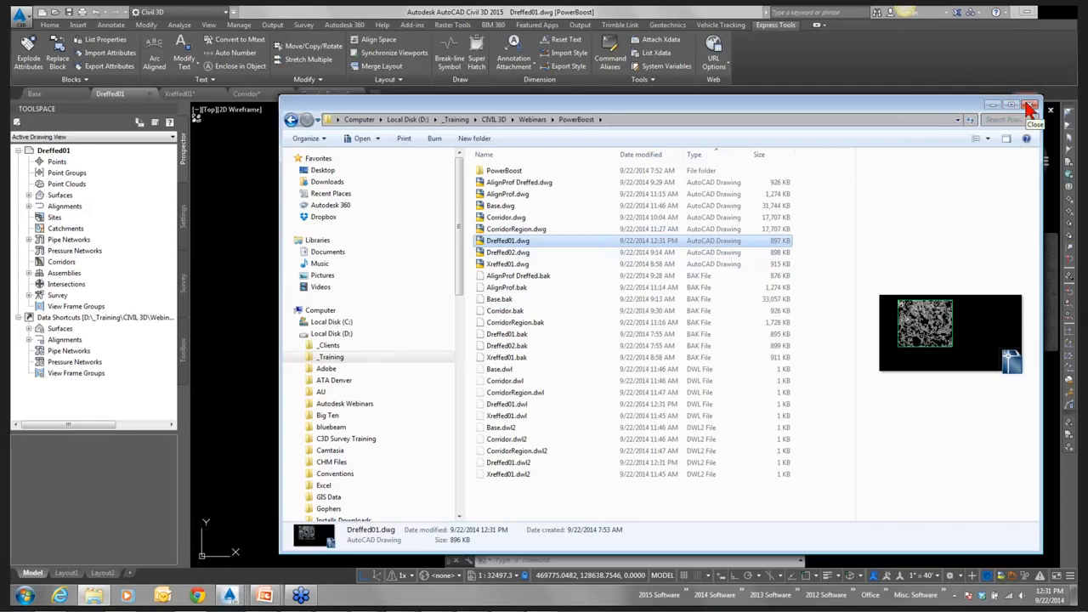
pyautogui.moveTo(932, 113); pyautogui.dragTo(910, 485)
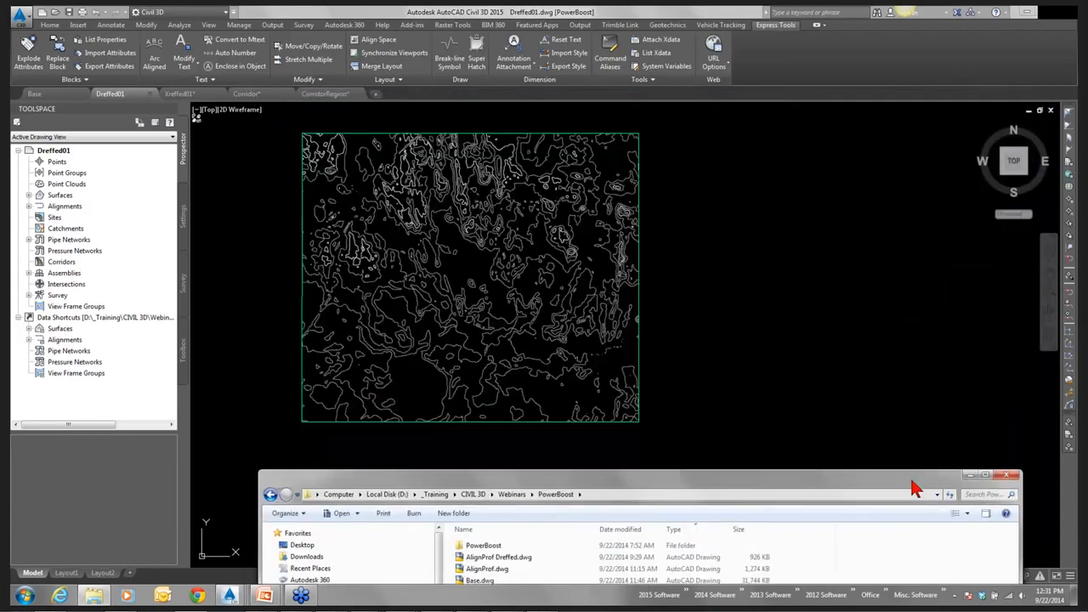
# Set the AIM_Existing_Ground surface style in Dreffed01 to _No Display, save the drawing and recheck its file size in Windows Explorer.
pyautogui.click(408, 193)
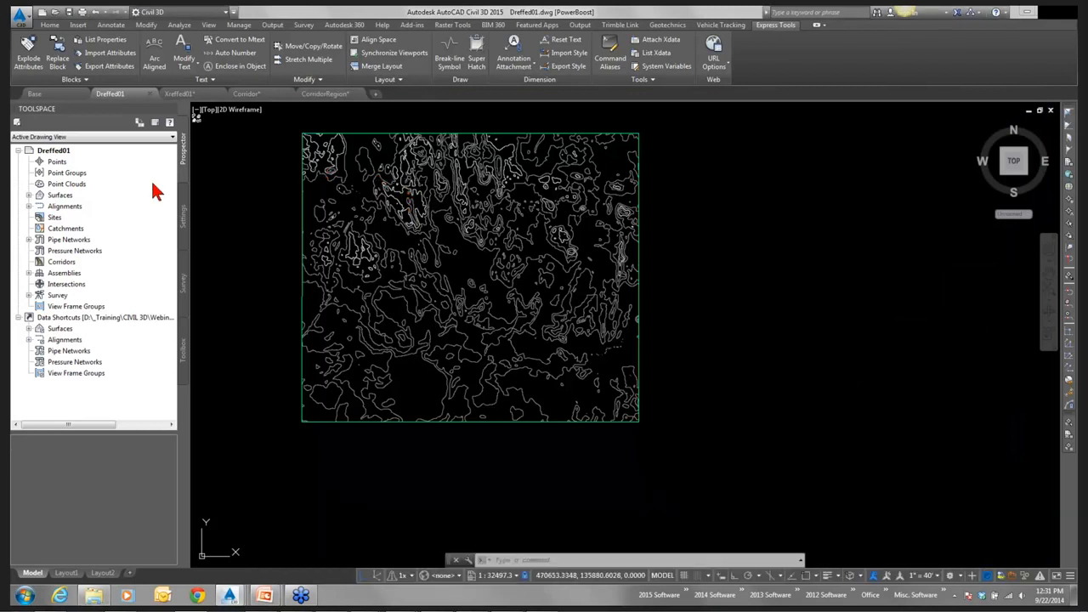
pyautogui.click(28, 195)
pyautogui.rightClick(102, 206)
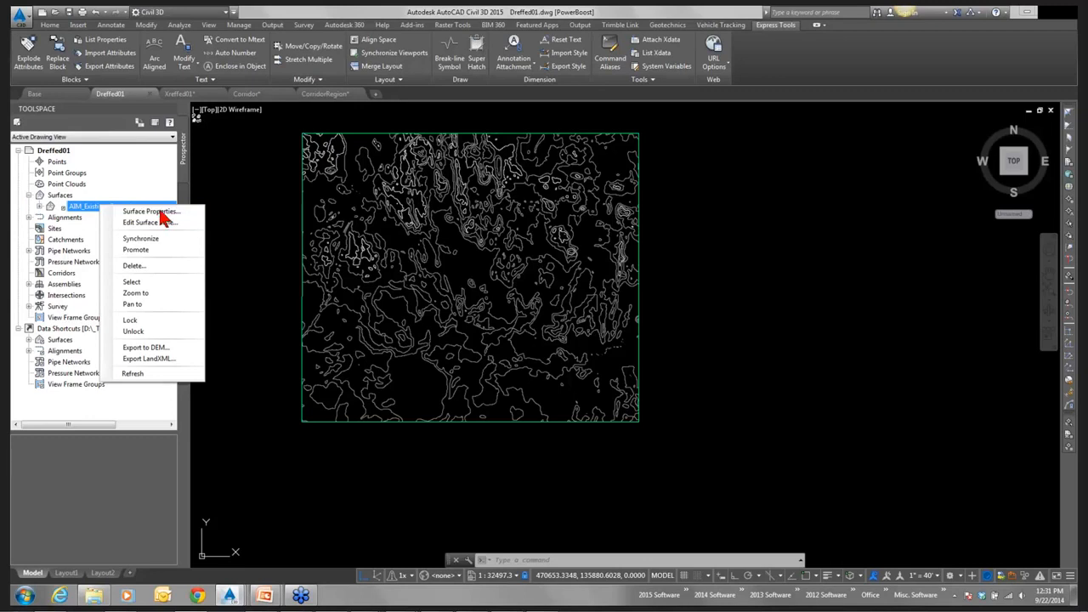
pyautogui.click(153, 212)
pyautogui.click(299, 235)
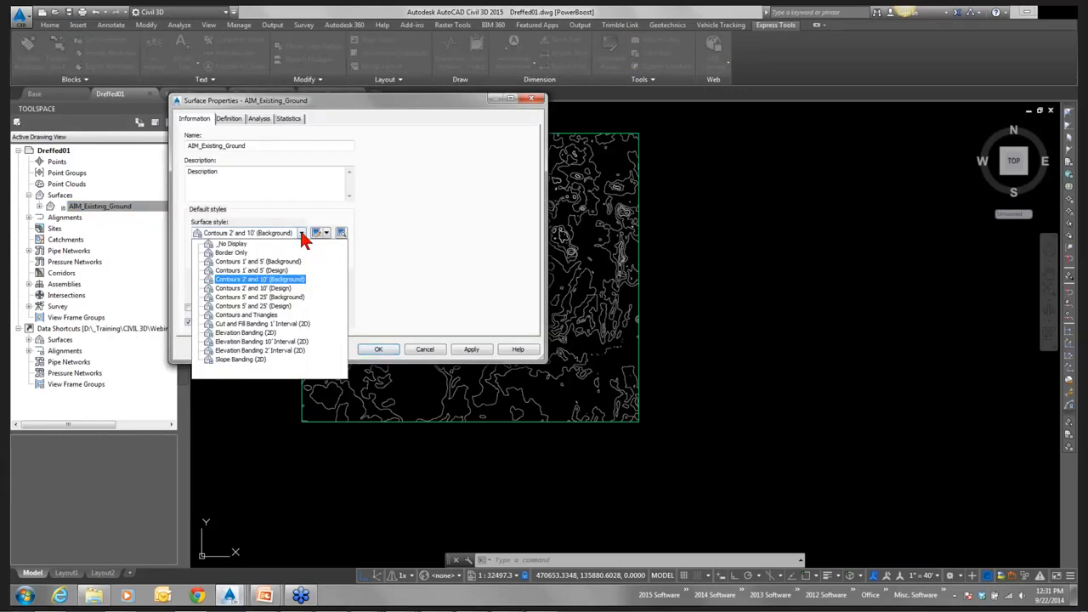
pyautogui.click(289, 244)
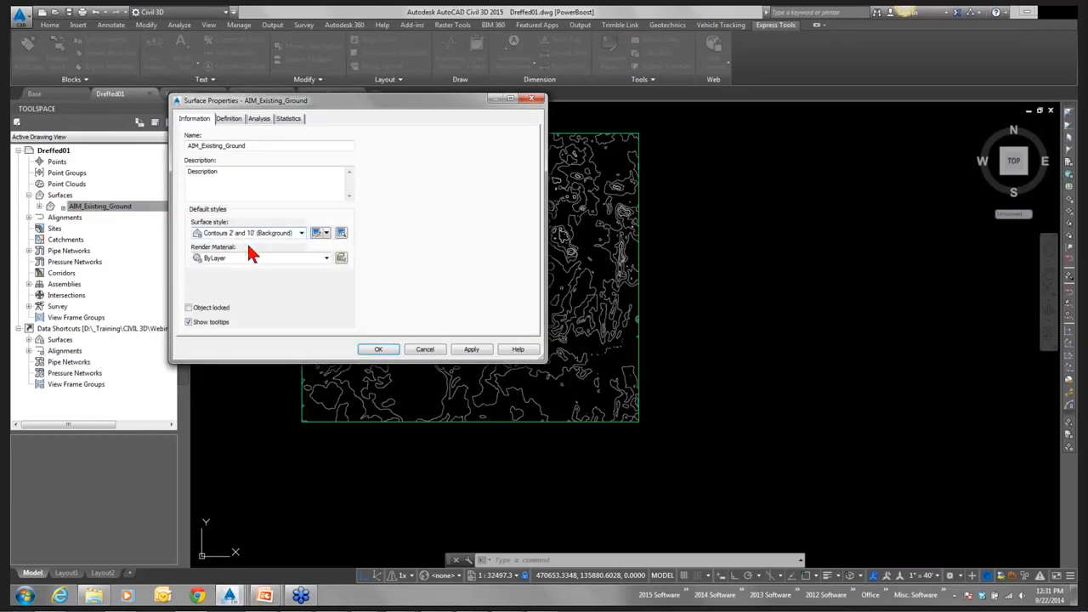
pyautogui.click(471, 349)
pyautogui.click(380, 349)
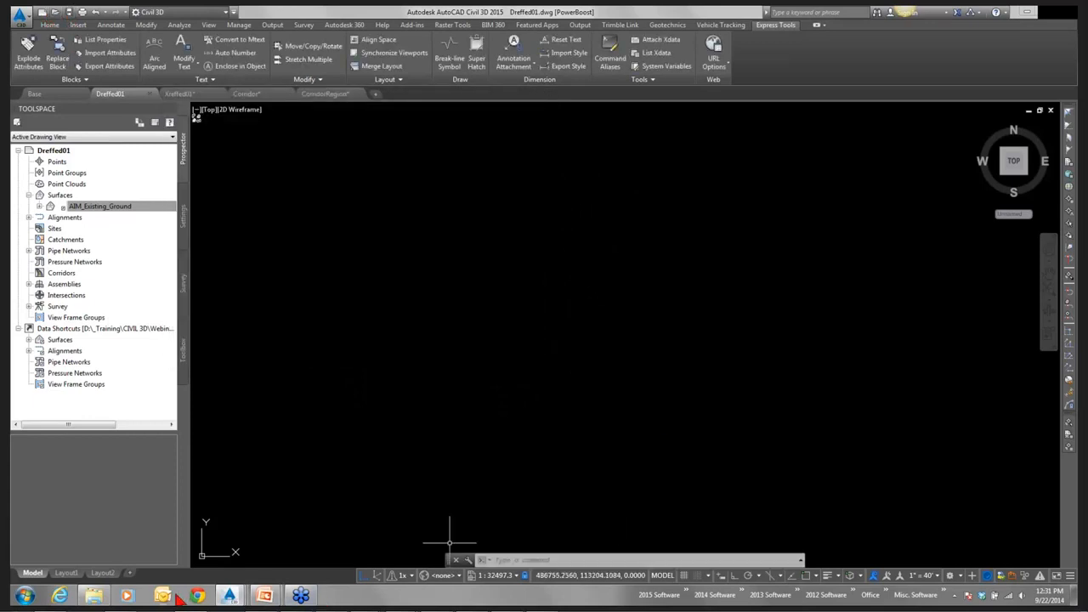
pyautogui.click(93, 595)
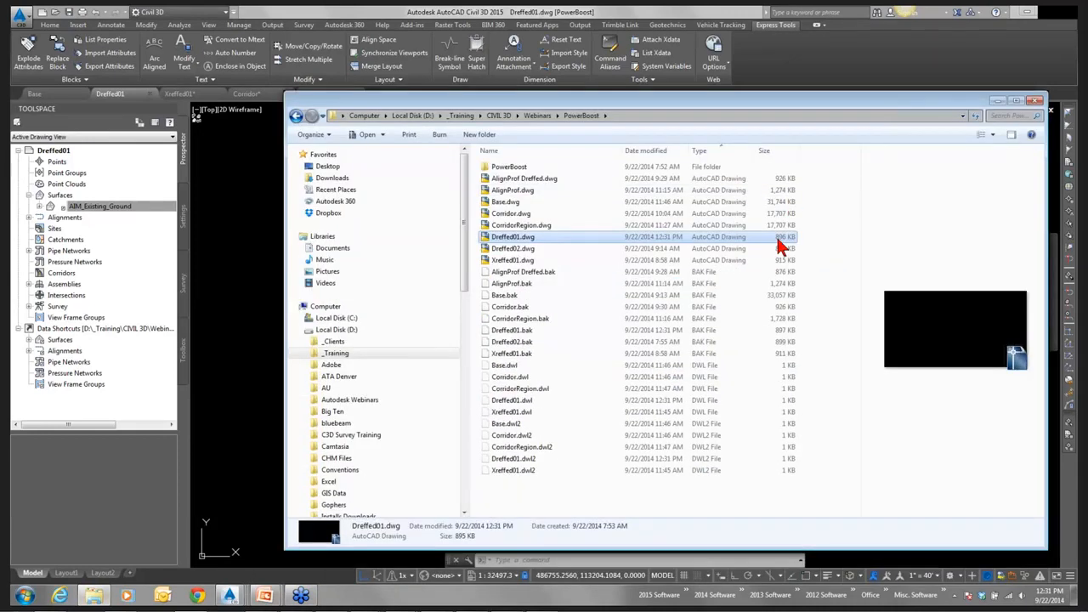
# In the Base drawing, set the AIM_Existing_Ground surface style to _No Display and save the drawing.
pyautogui.click(35, 95)
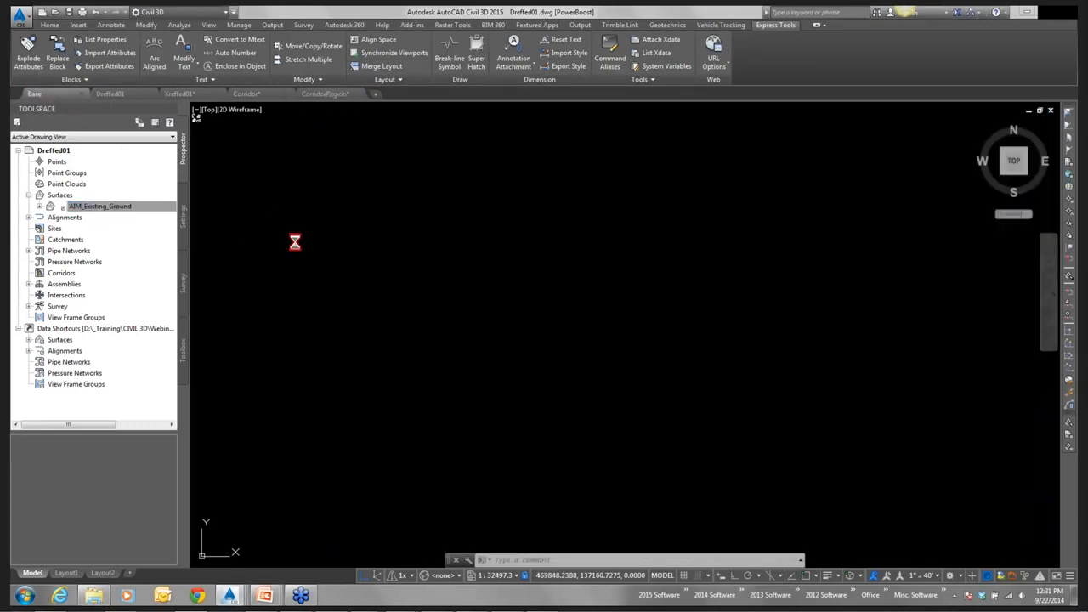
pyautogui.click(29, 196)
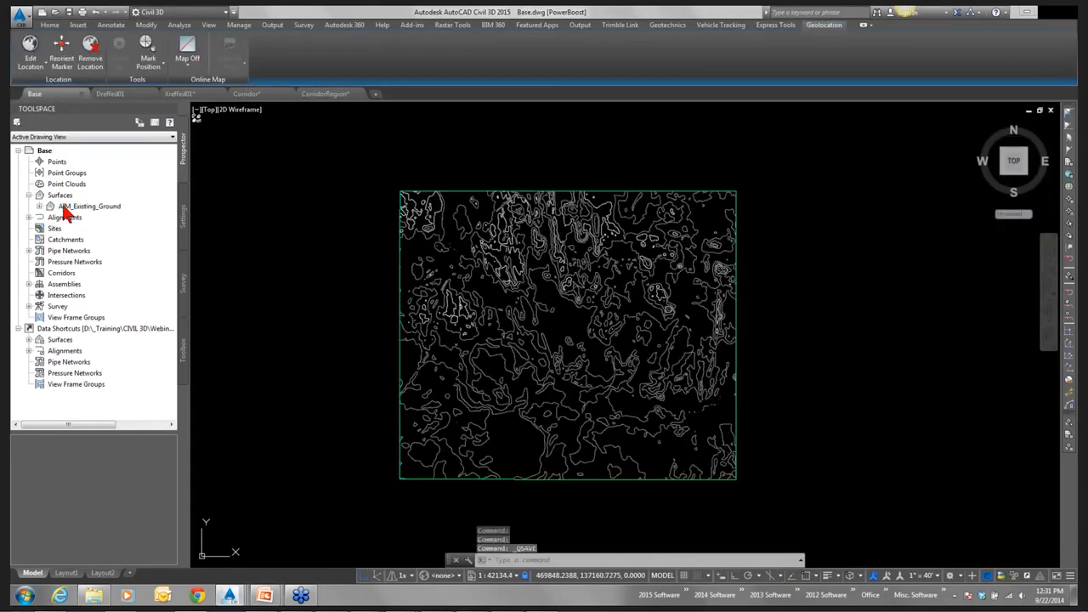
pyautogui.click(85, 207)
pyautogui.rightClick(68, 212)
pyautogui.click(110, 210)
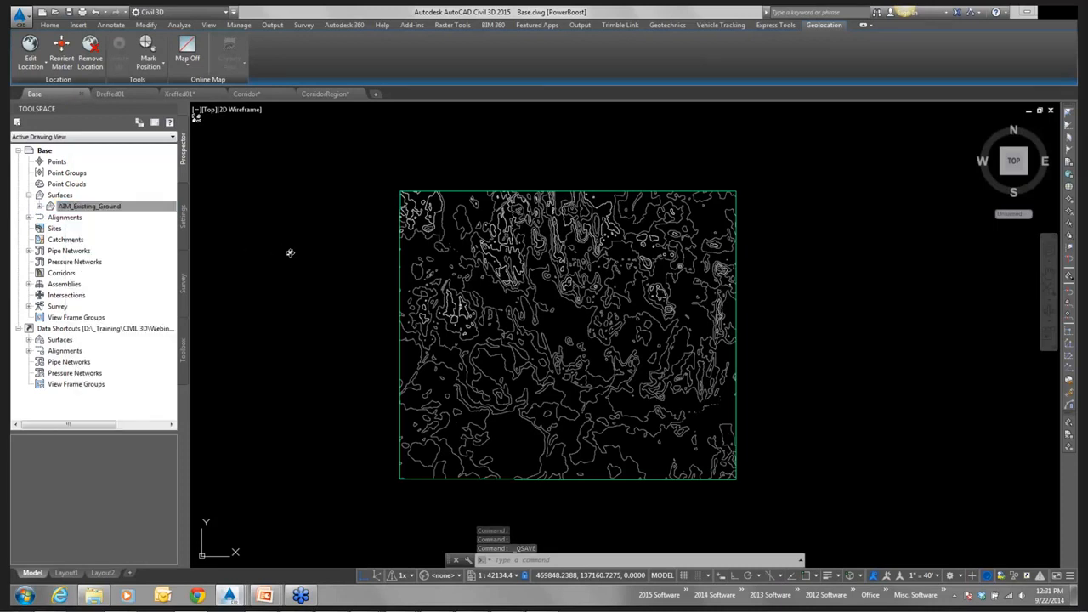
pyautogui.click(302, 233)
pyautogui.click(246, 244)
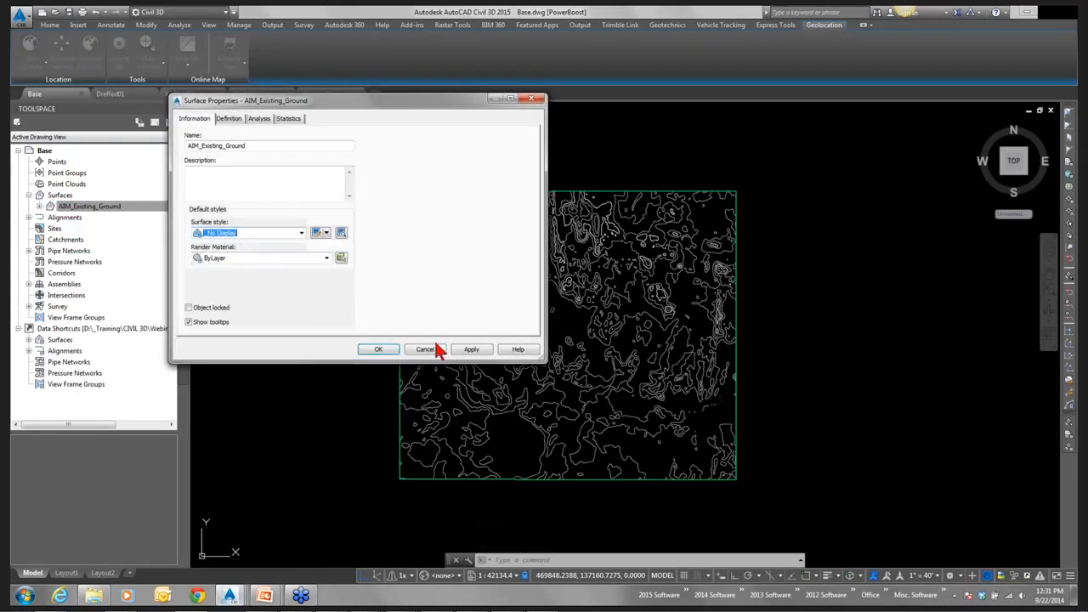
pyautogui.click(470, 349)
pyautogui.click(378, 350)
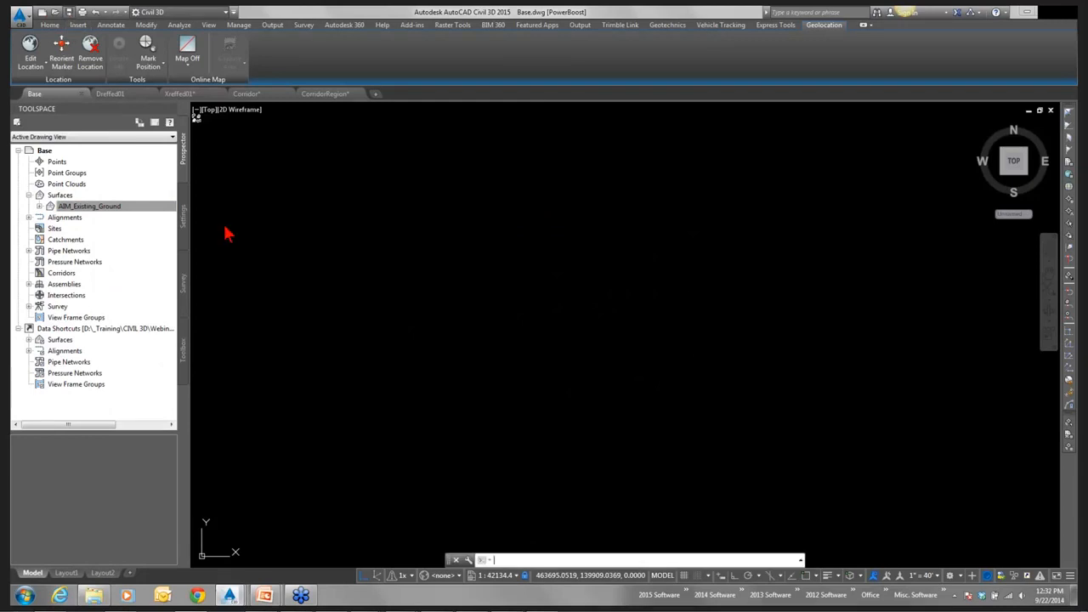
# Check the file size of the saved Base.dwg in Windows Explorer, moving the folder window clear of the drawing.
pyautogui.click(102, 598)
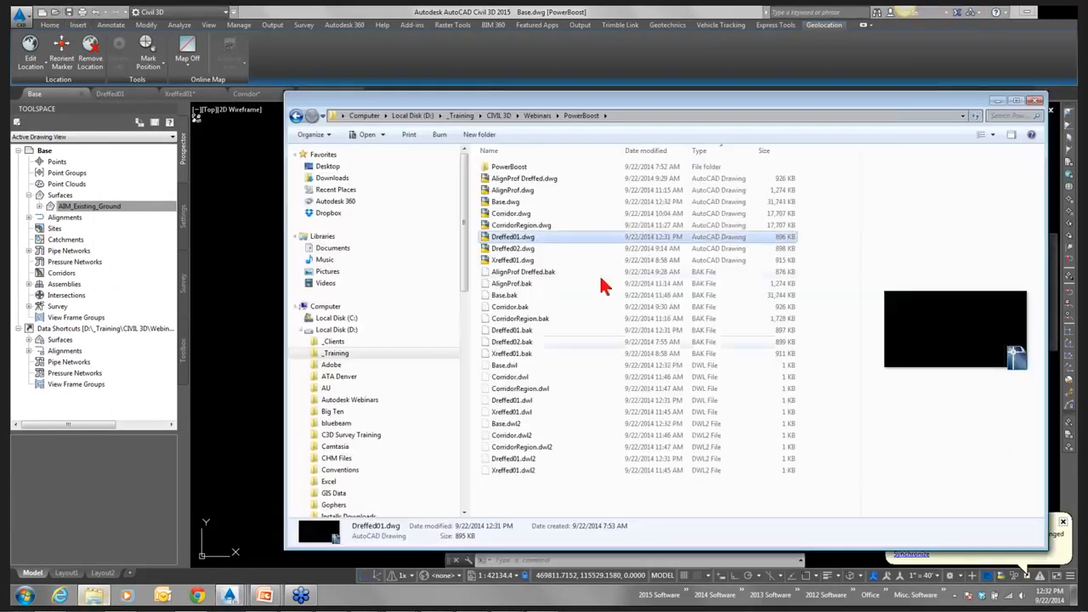
pyautogui.click(512, 204)
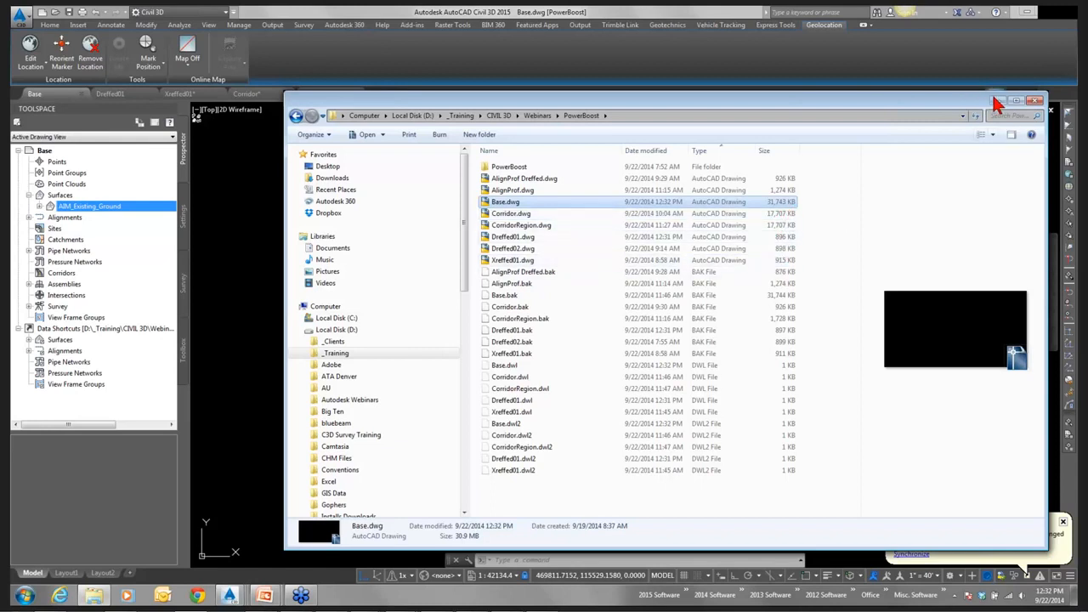
pyautogui.moveTo(962, 101); pyautogui.dragTo(933, 360)
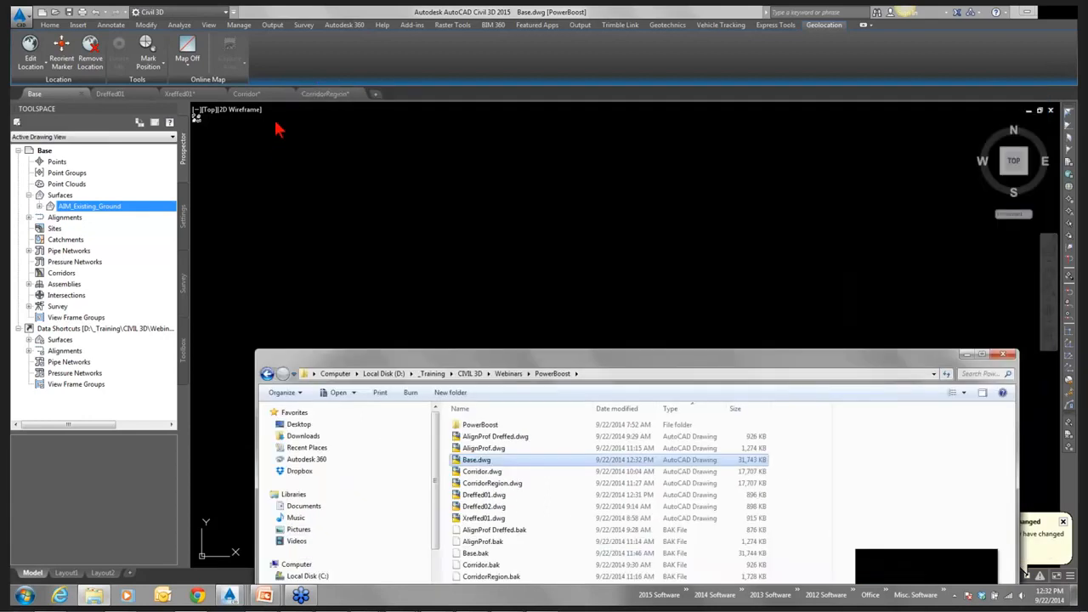
# Examine the corridor and its alignments in the Corridor drawing, and the same layout in the CorridorRegion drawing.
pyautogui.click(258, 99)
pyautogui.click(243, 95)
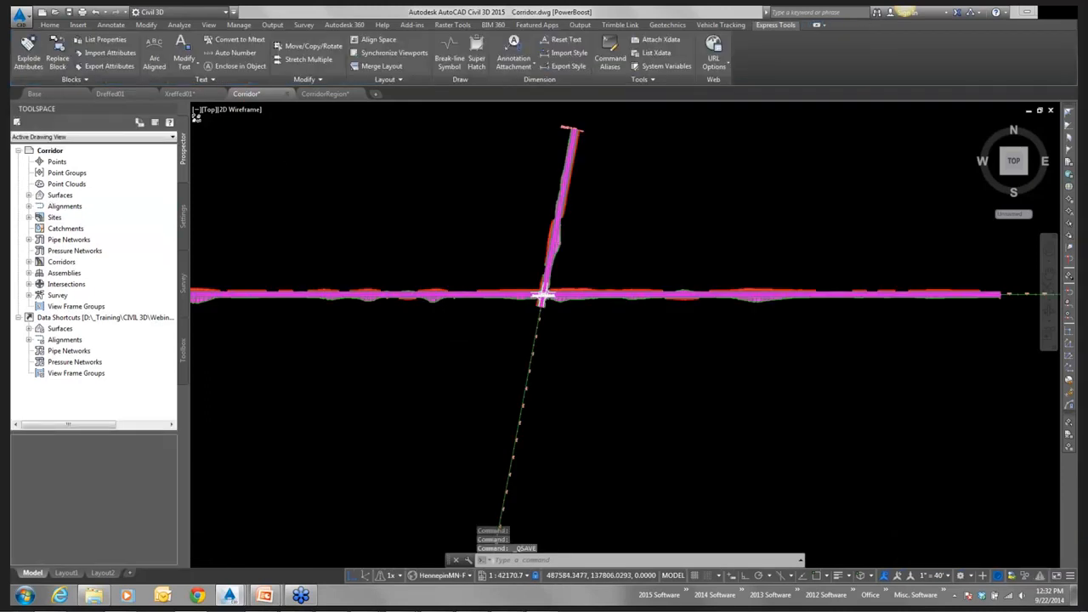
pyautogui.scroll(-3, 436, 329)
pyautogui.scroll(-5, 425, 339)
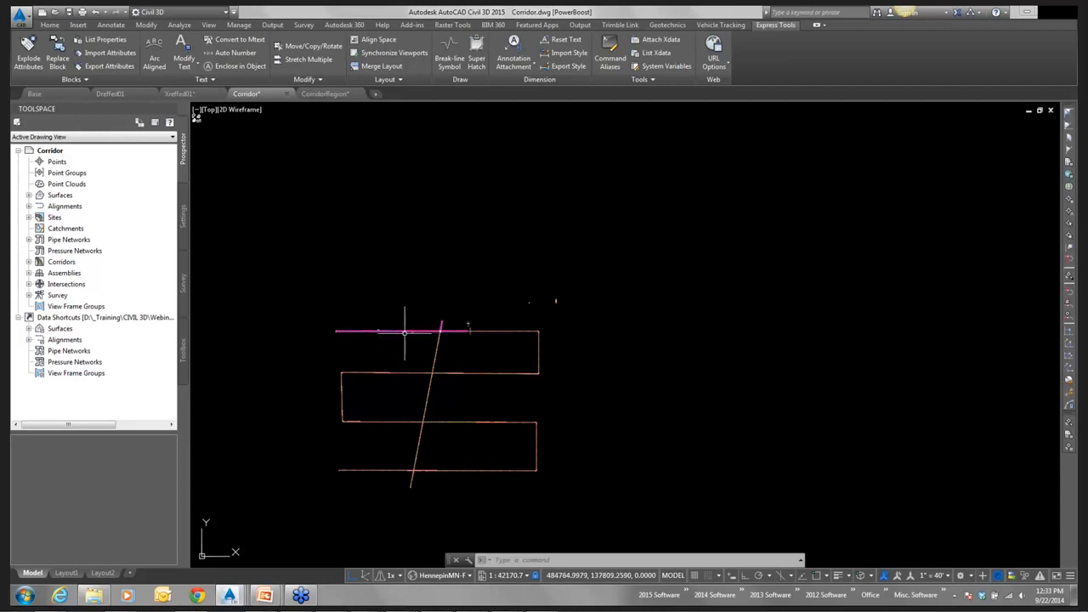
pyautogui.scroll(6, 403, 331)
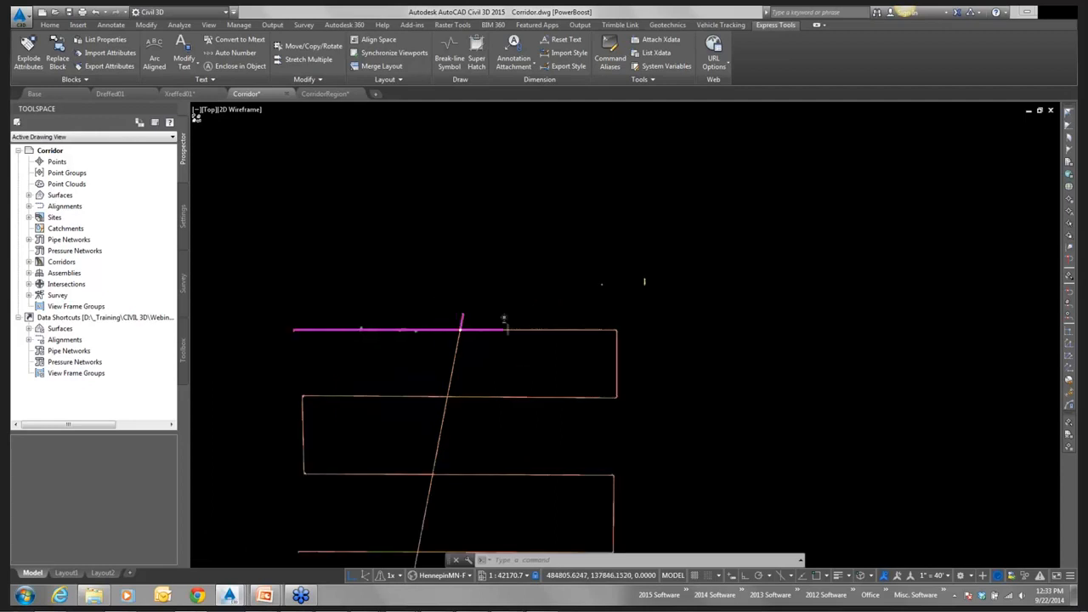
pyautogui.moveTo(411, 378); pyautogui.dragTo(511, 348, button='middle')
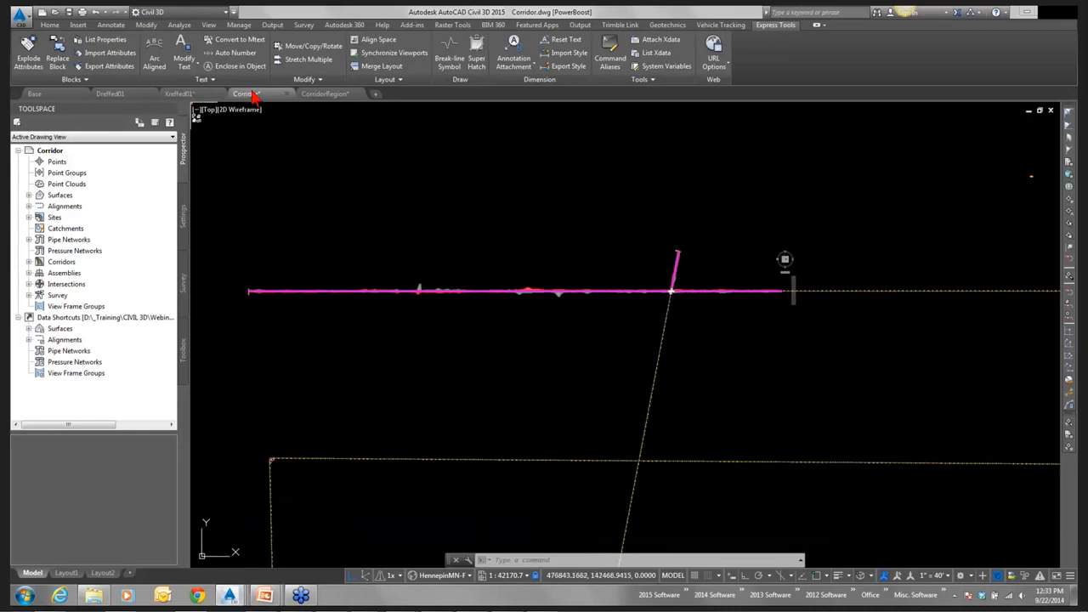
pyautogui.click(314, 96)
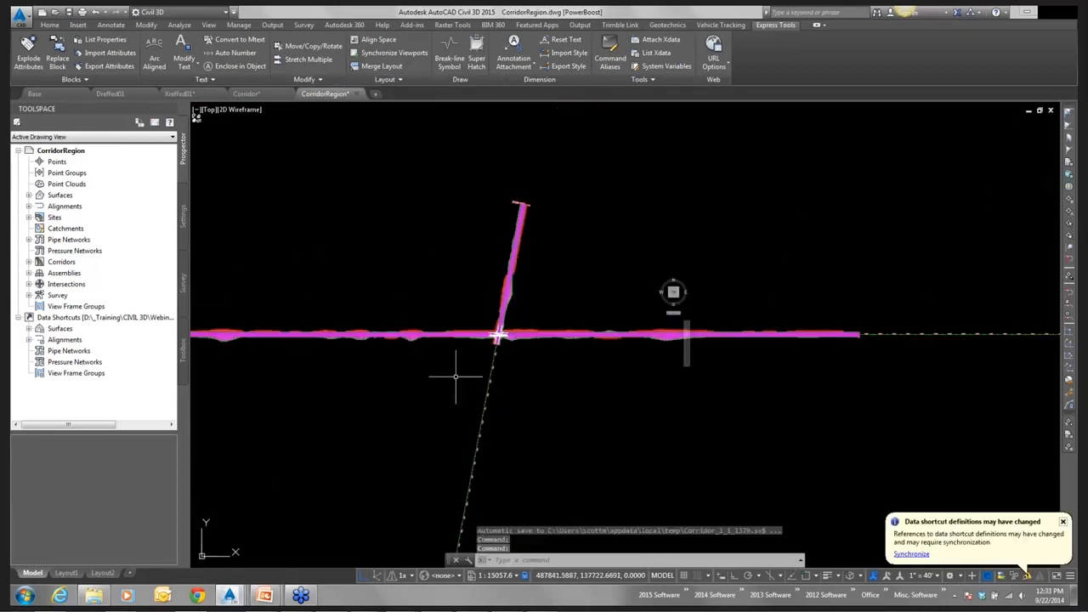
pyautogui.scroll(-2, 455, 375)
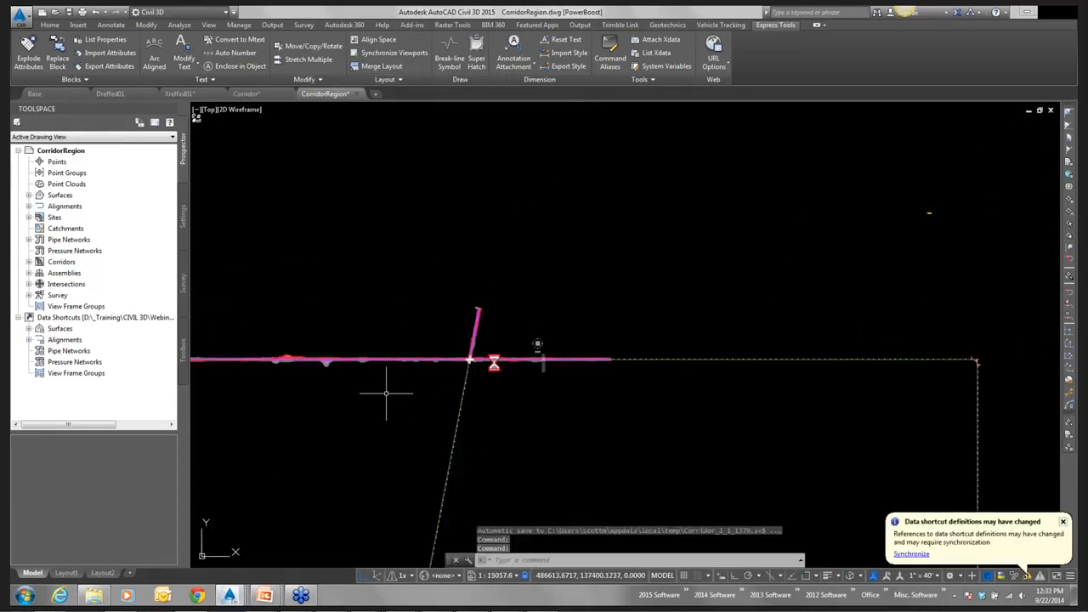
pyautogui.moveTo(387, 395); pyautogui.dragTo(668, 323, button='middle')
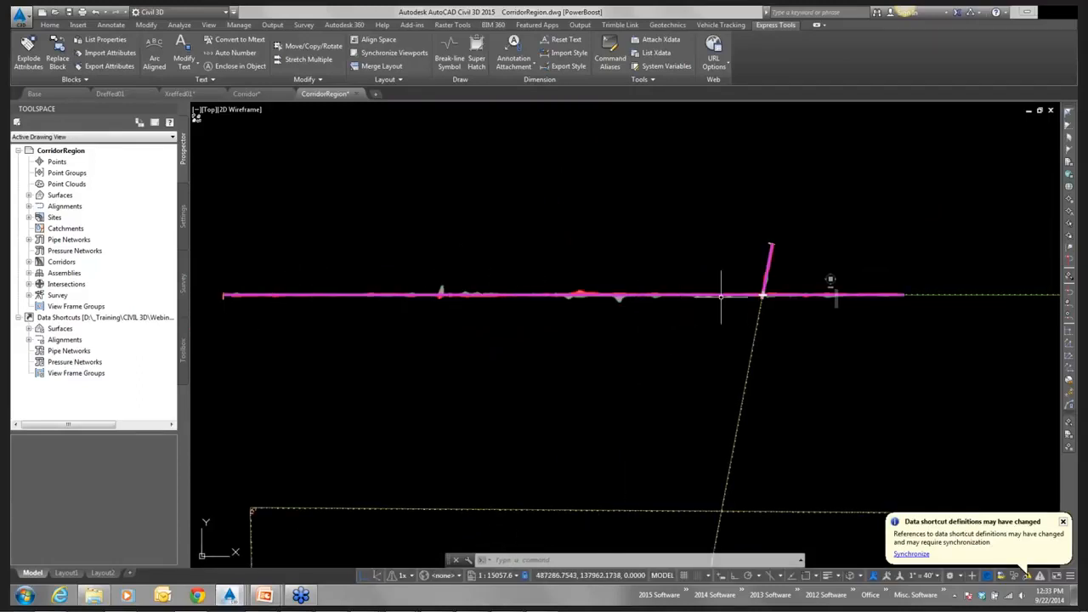
pyautogui.scroll(5, 765, 298)
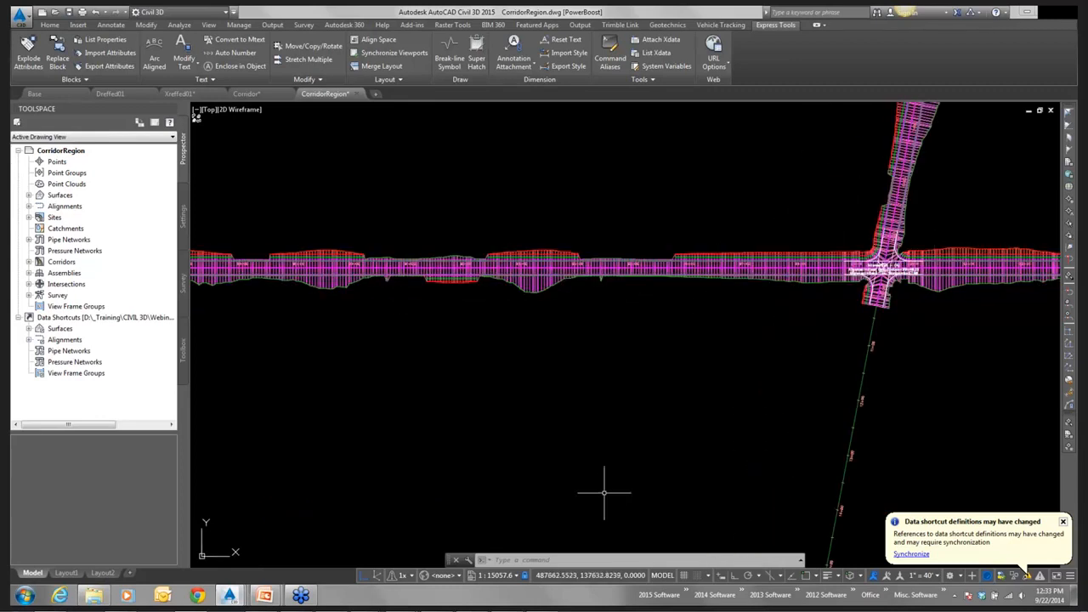
# Compare the file sizes of Corridor.dwg and CorridorRegion.dwg in Windows Explorer's PowerBoost folder.
pyautogui.click(97, 597)
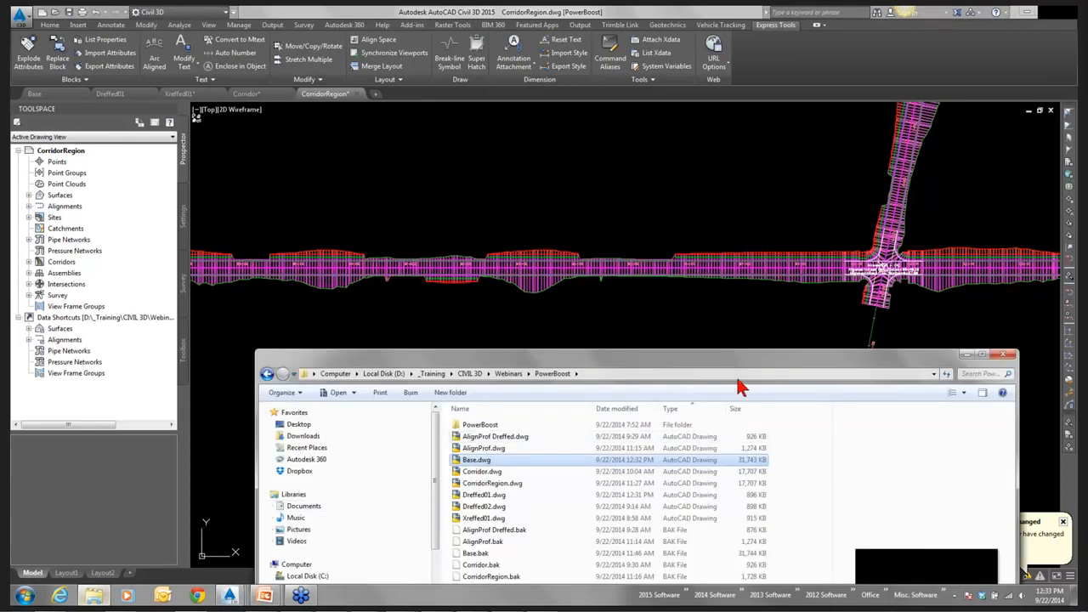
pyautogui.moveTo(735, 235); pyautogui.dragTo(737, 89)
pyautogui.click(483, 207)
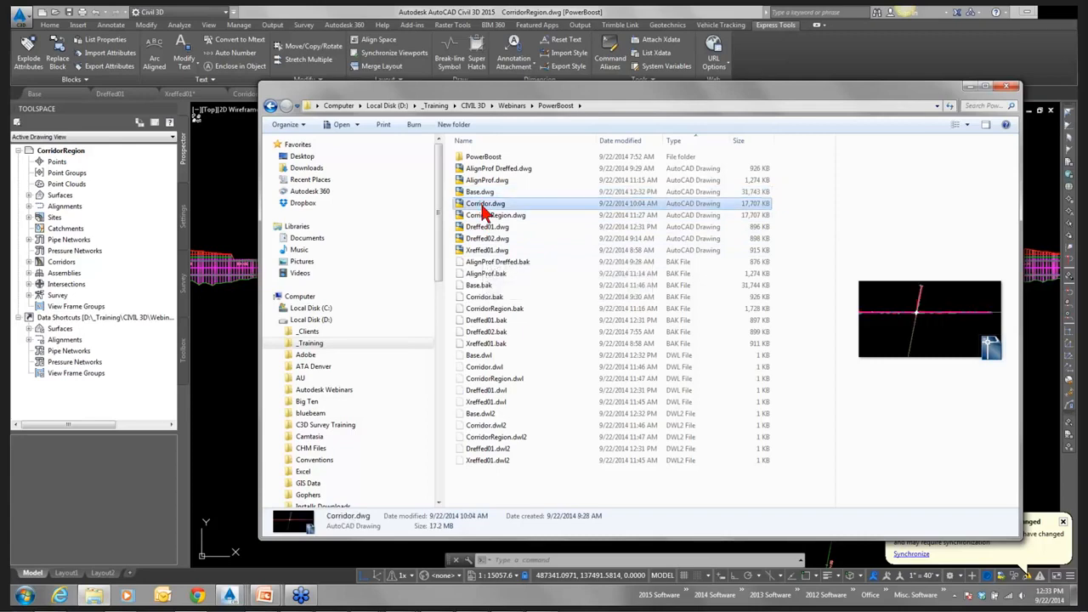
pyautogui.click(481, 216)
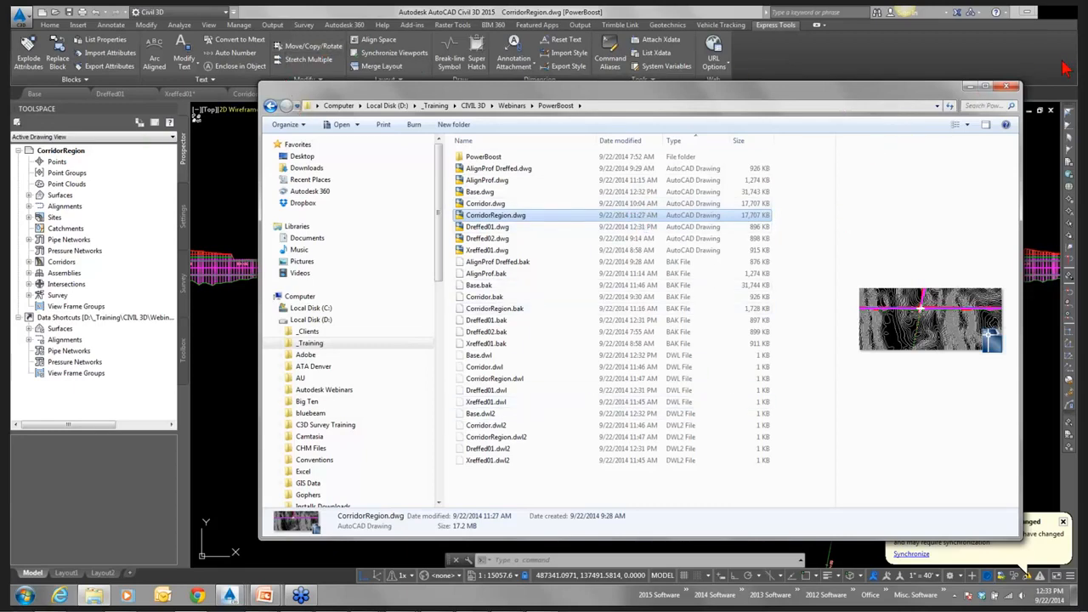
# Return to the CorridorRegion drawing and open the Corridor Properties of its road corridor.
pyautogui.click(969, 87)
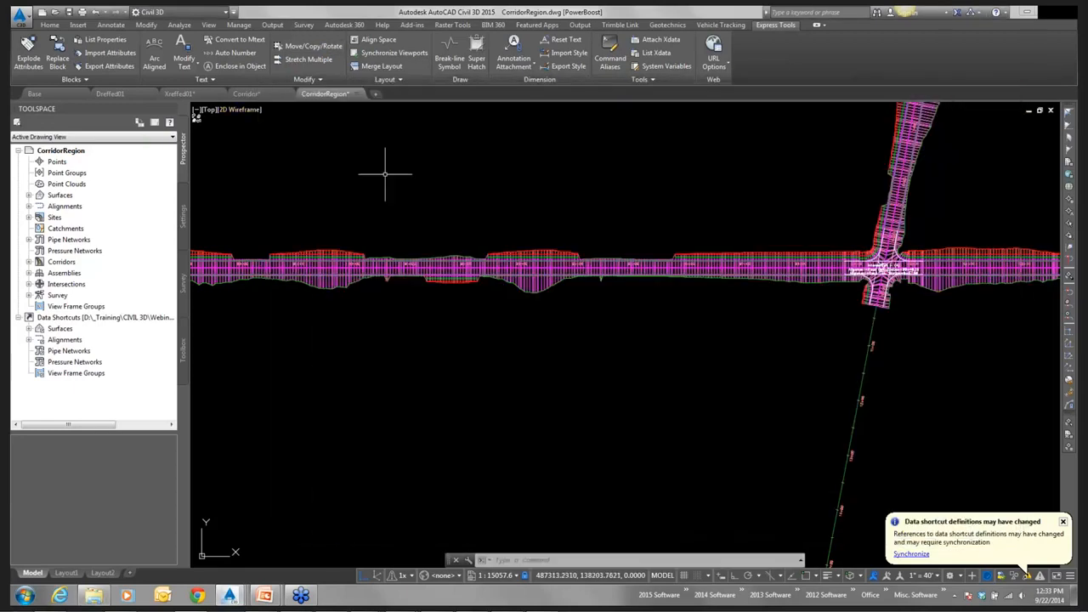
pyautogui.click(341, 98)
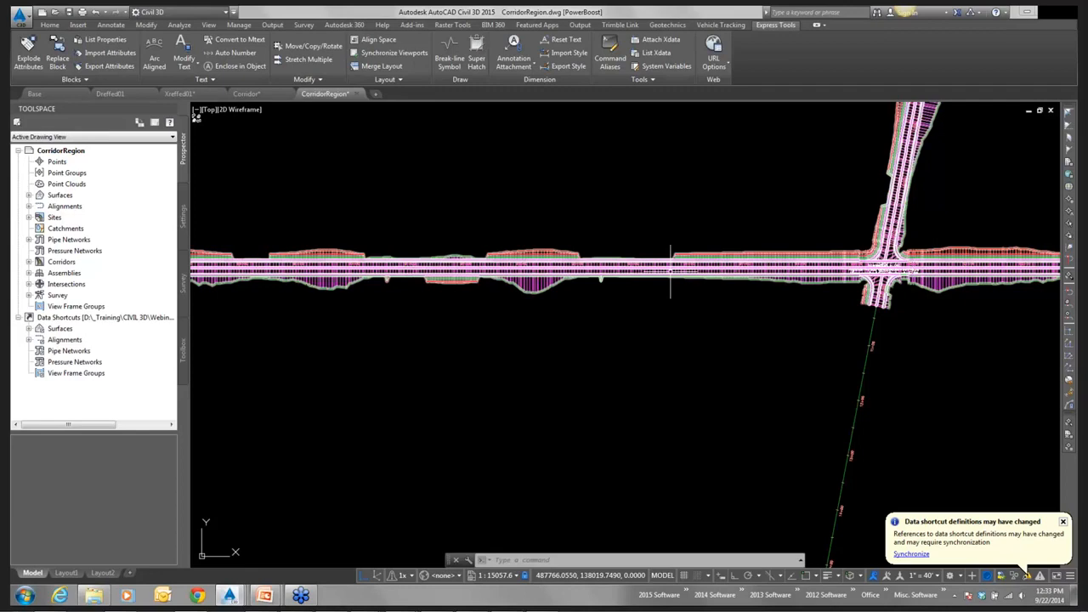
pyautogui.click(671, 270)
pyautogui.rightClick(670, 270)
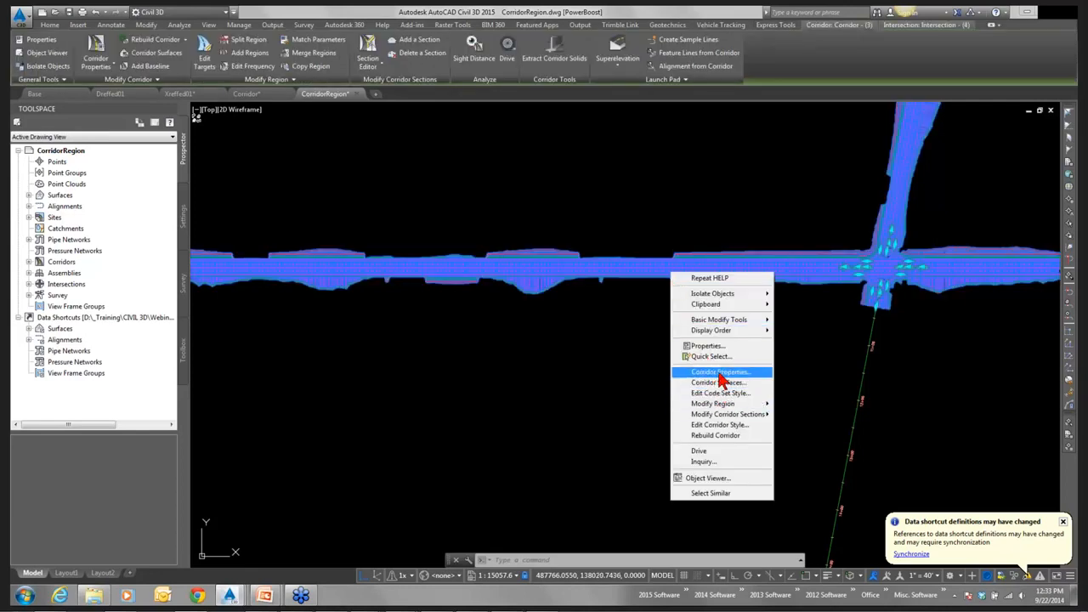
pyautogui.click(685, 369)
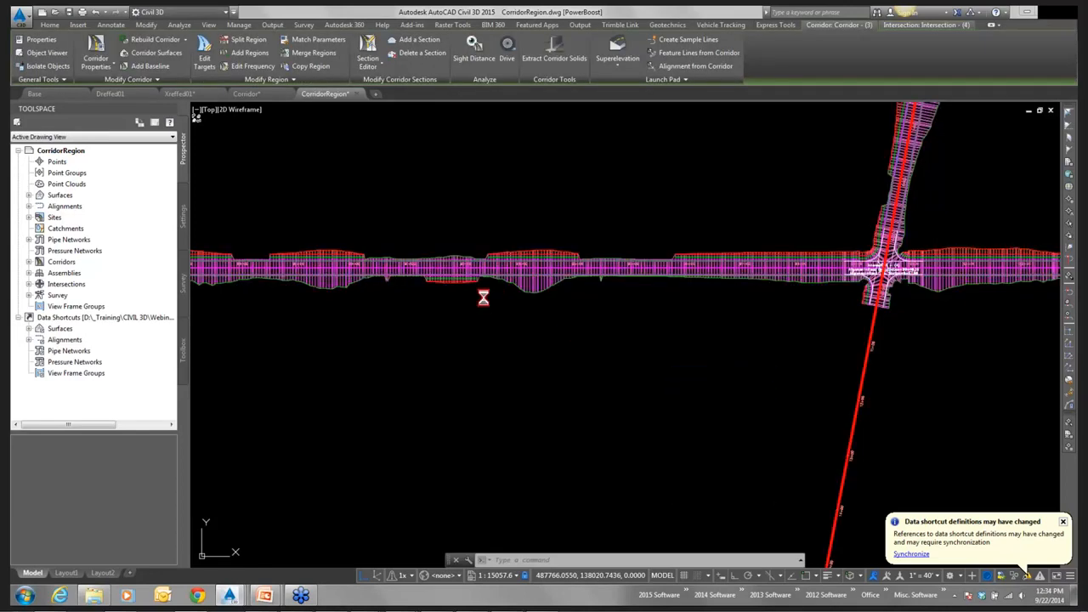
# Turn off the Road One and Road Two baselines in the corridor parameters and apply the change, leaving the intersection baselines on.
pyautogui.click(36, 165)
pyautogui.click(36, 220)
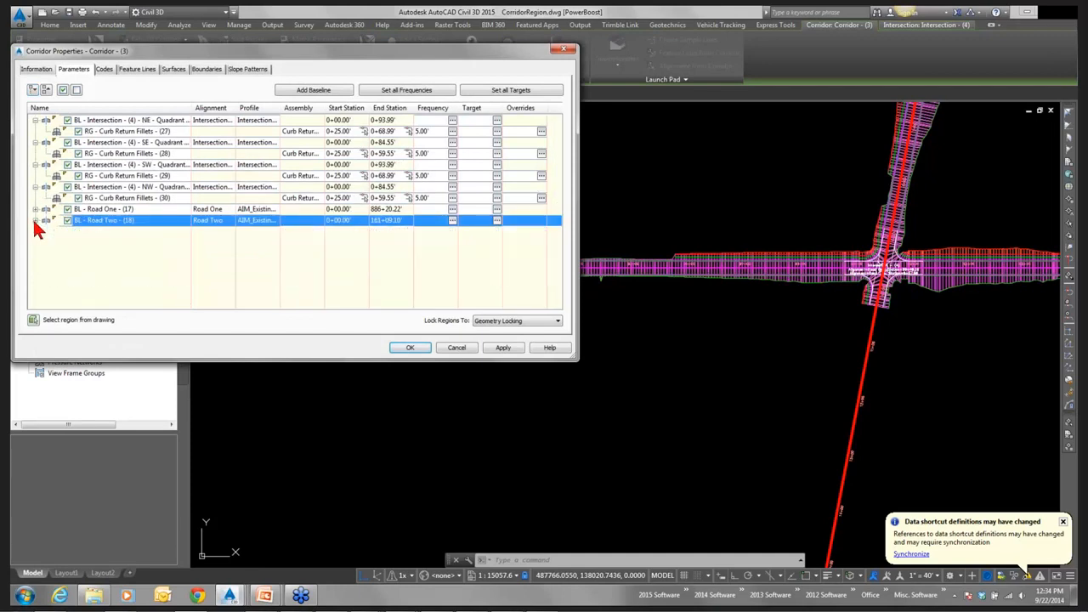
pyautogui.click(68, 209)
pyautogui.click(67, 220)
pyautogui.click(504, 350)
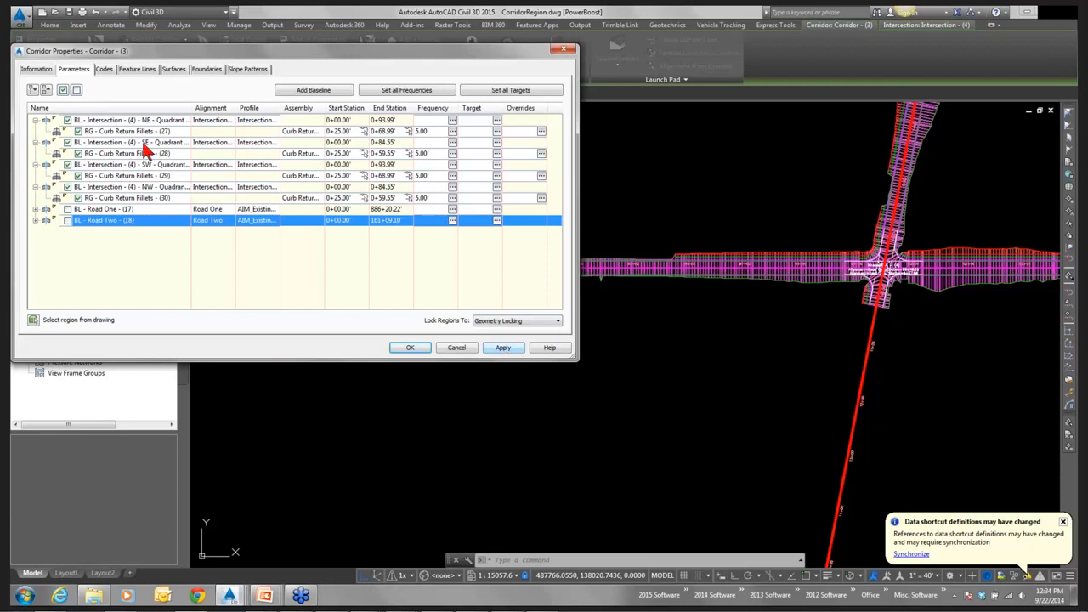
pyautogui.click(503, 349)
pyautogui.click(439, 270)
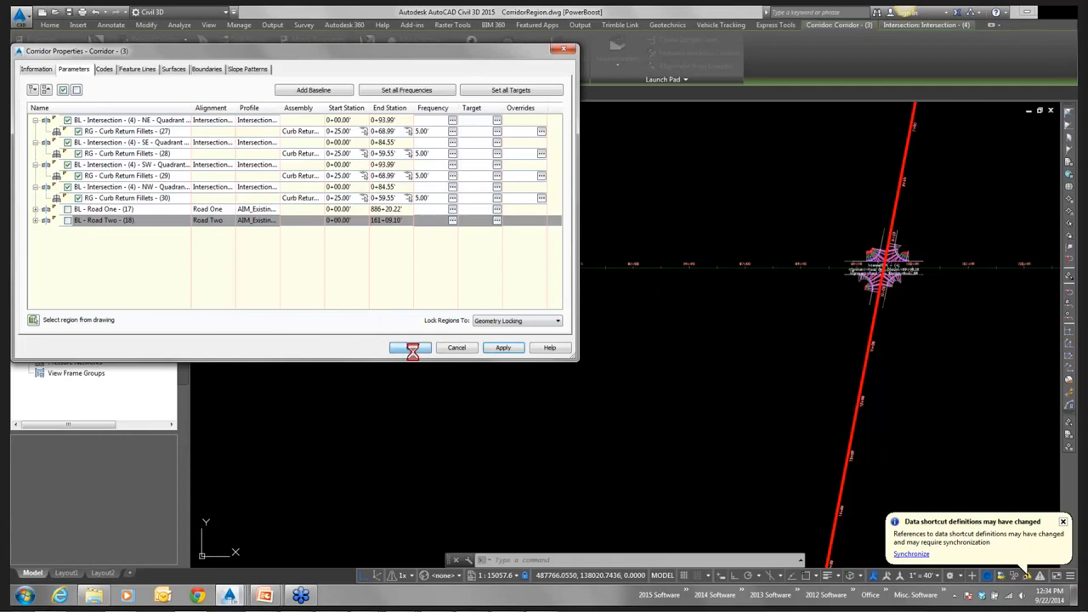
pyautogui.click(411, 349)
# Review the alignments around the intersection and save the CorridorRegion drawing.
pyautogui.scroll(-7, 646, 365)
pyautogui.moveTo(644, 361); pyautogui.dragTo(673, 257, button='middle')
pyautogui.scroll(-2, 702, 243)
pyautogui.scroll(-2, 753, 259)
pyautogui.scroll(12, 722, 265)
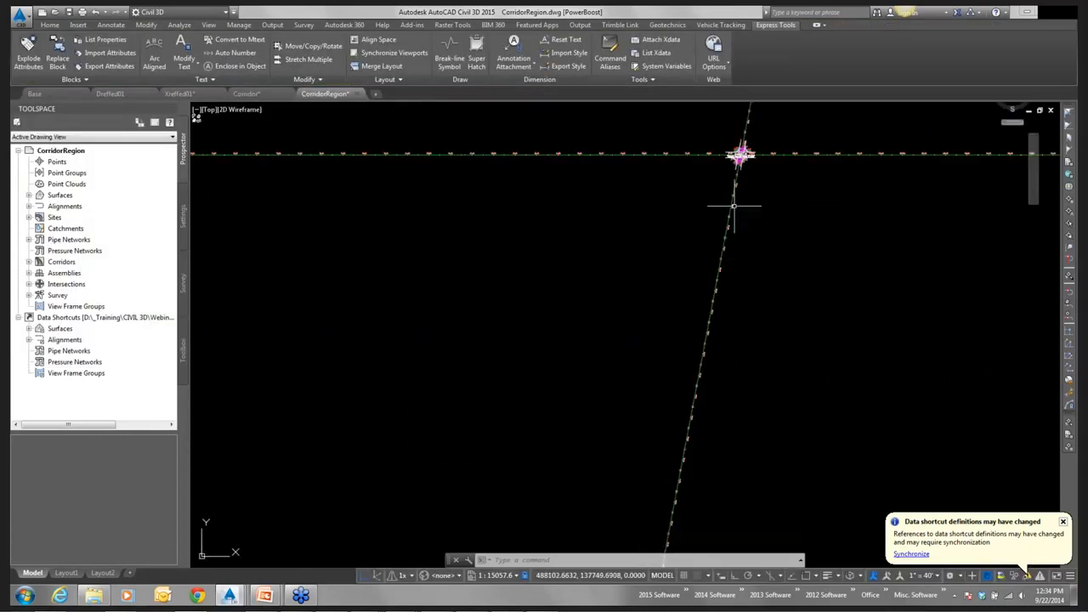
pyautogui.scroll(-14, 750, 241)
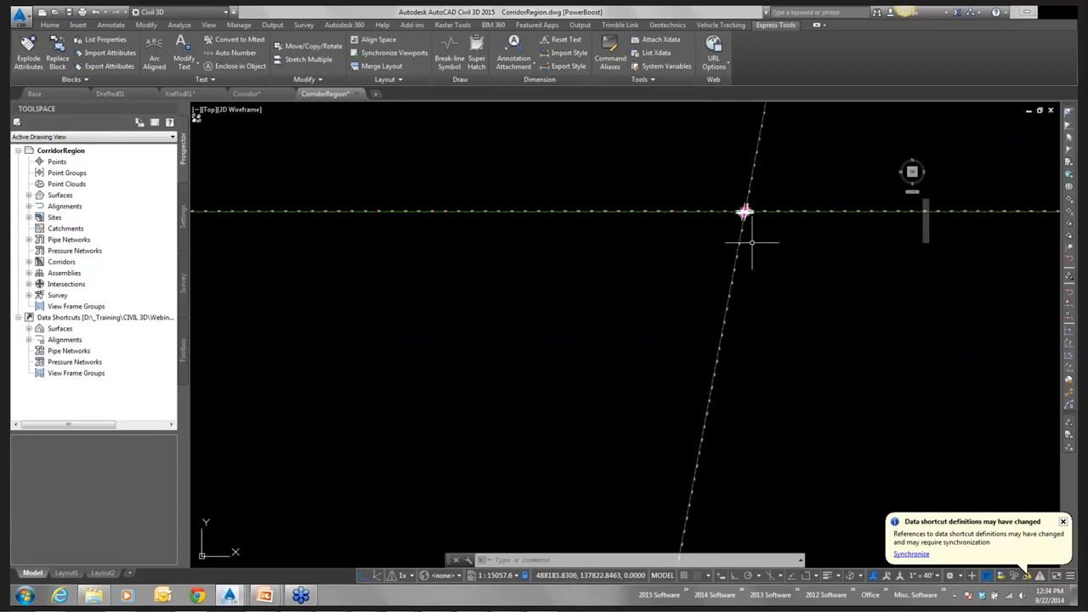
pyautogui.click(70, 14)
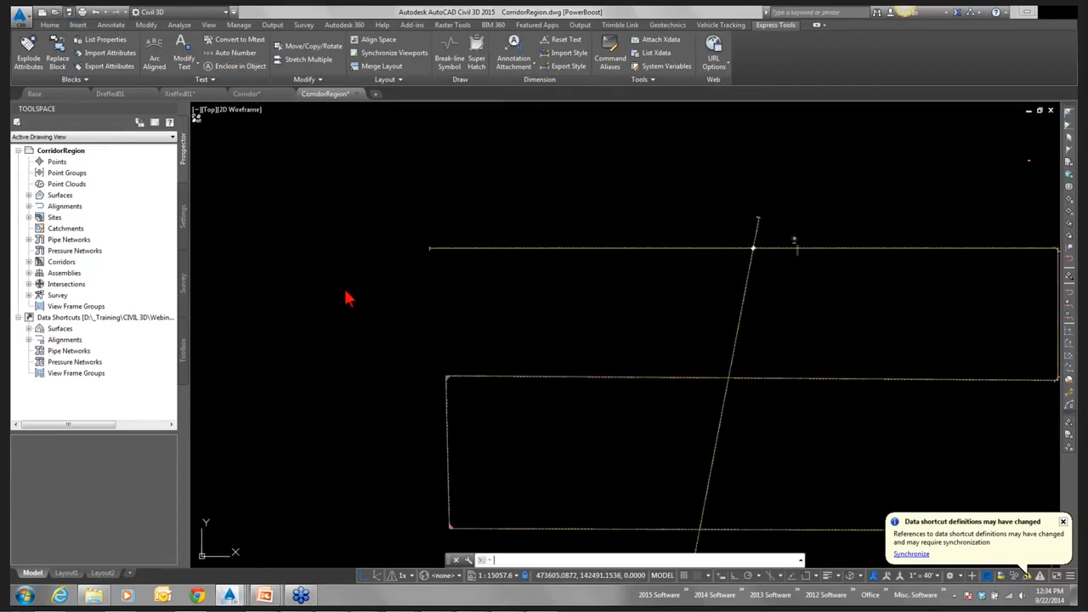
# Compare the file sizes of CorridorRegion.dwg, Dreffed02.dwg, AlignProf Dreffed.dwg and AlignProf.dwg in Windows Explorer's PowerBoost folder.
pyautogui.click(93, 595)
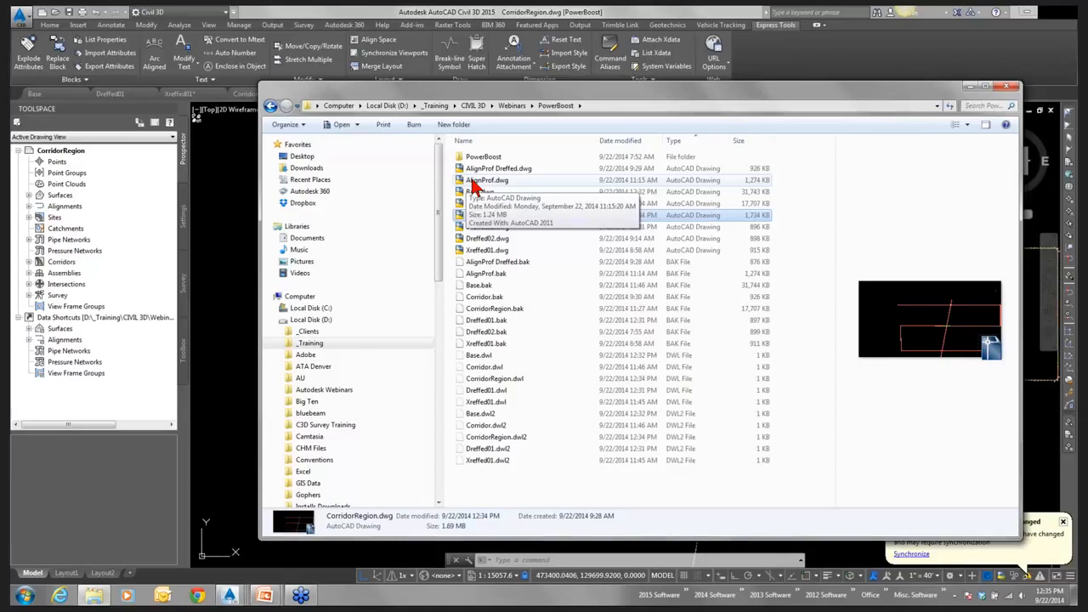
pyautogui.click(483, 240)
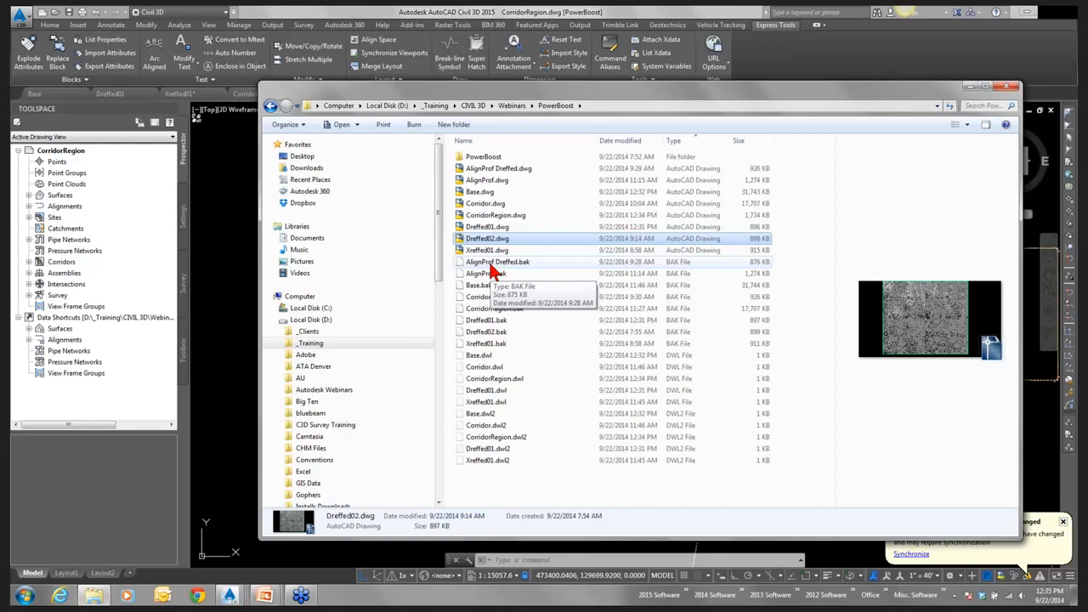
pyautogui.click(498, 169)
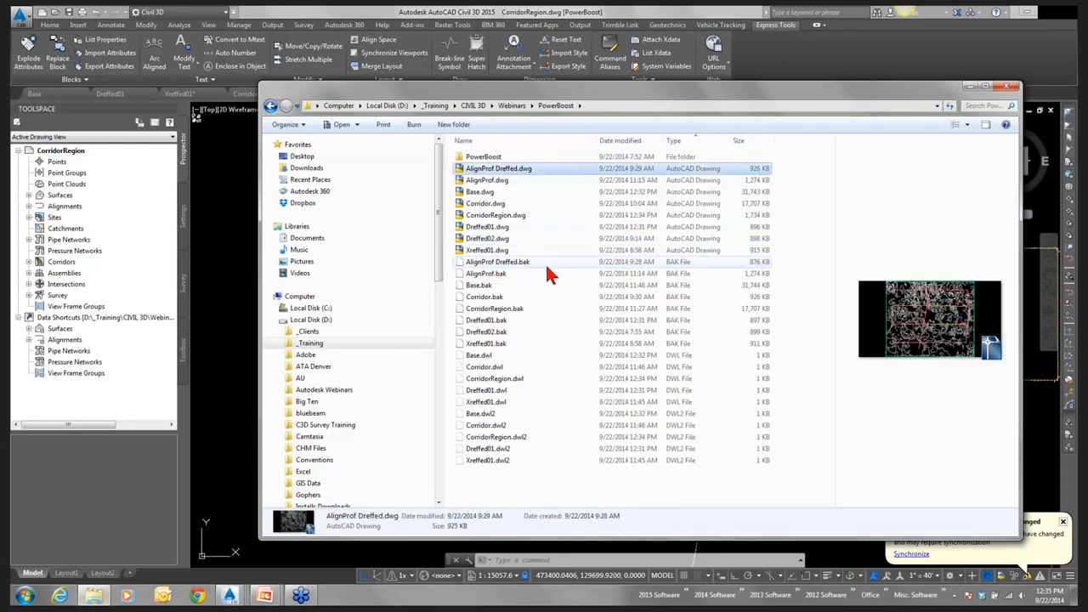
pyautogui.click(473, 181)
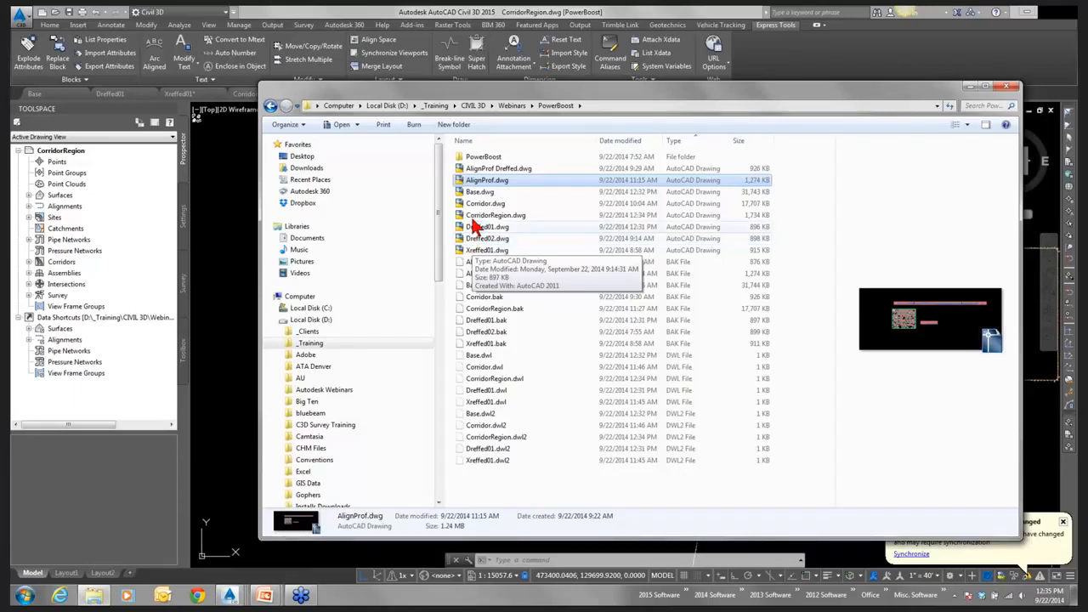
pyautogui.click(481, 169)
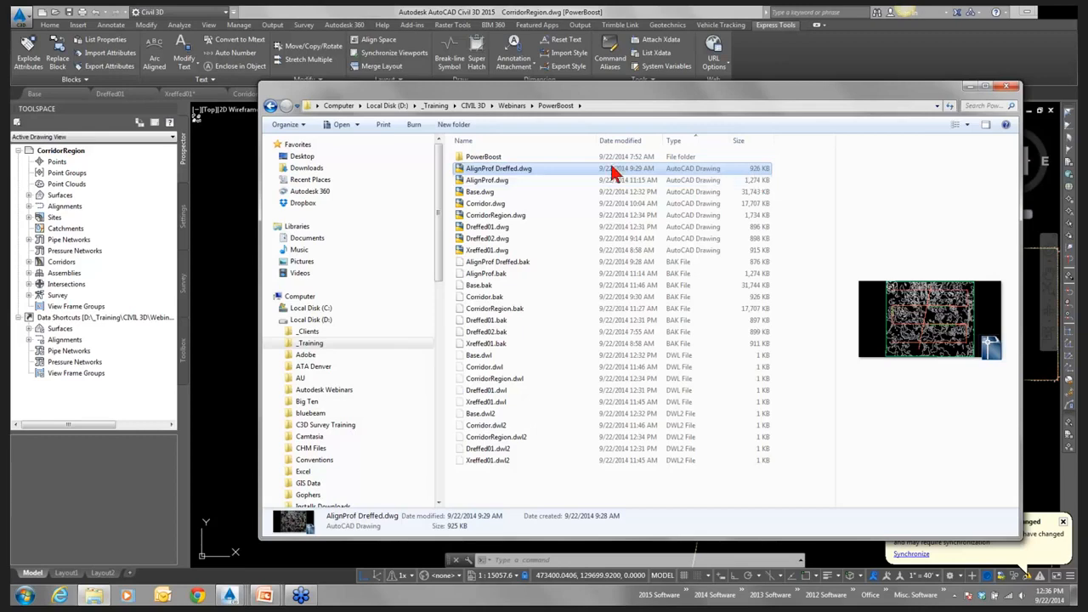
# Move the folder window clear, open the recent drawing AlignProf Dreffed.dwg in Civil 3D and dismiss the Event Viewer.
pyautogui.moveTo(556, 88); pyautogui.dragTo(574, 162)
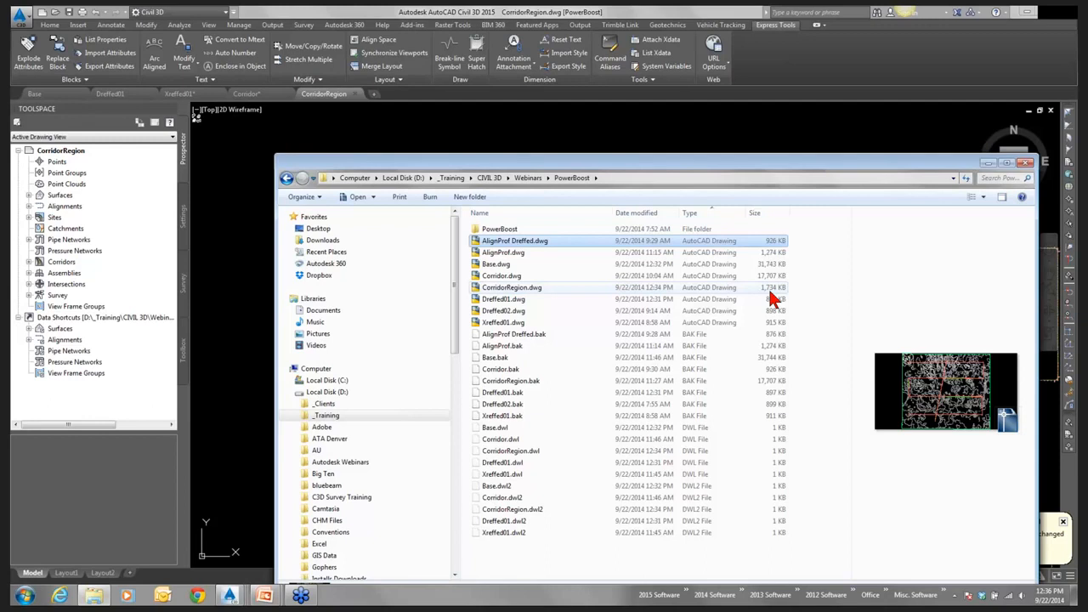
pyautogui.click(20, 17)
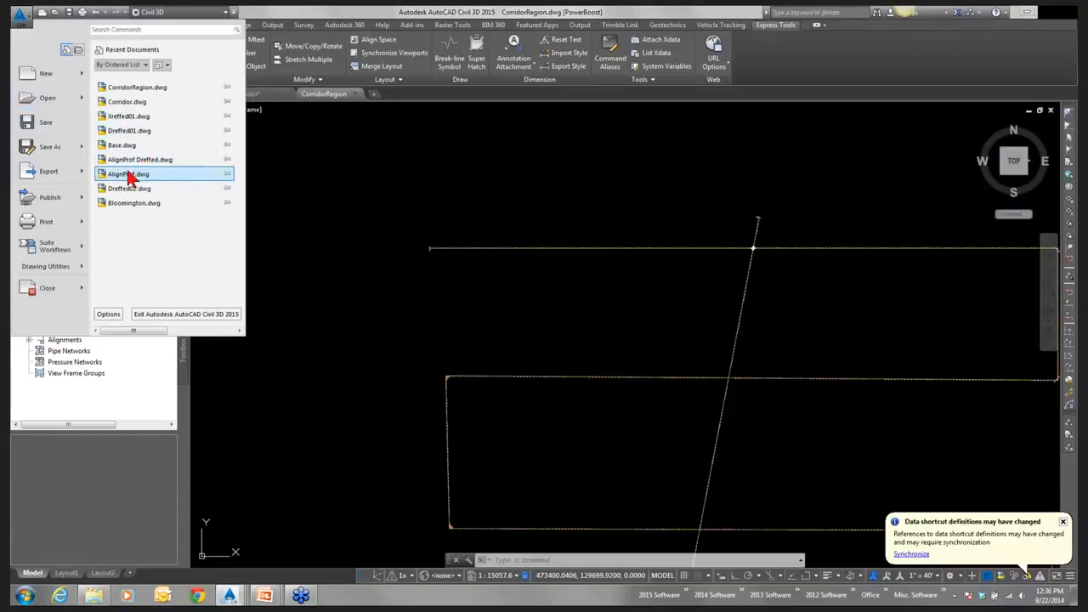
pyautogui.click(149, 165)
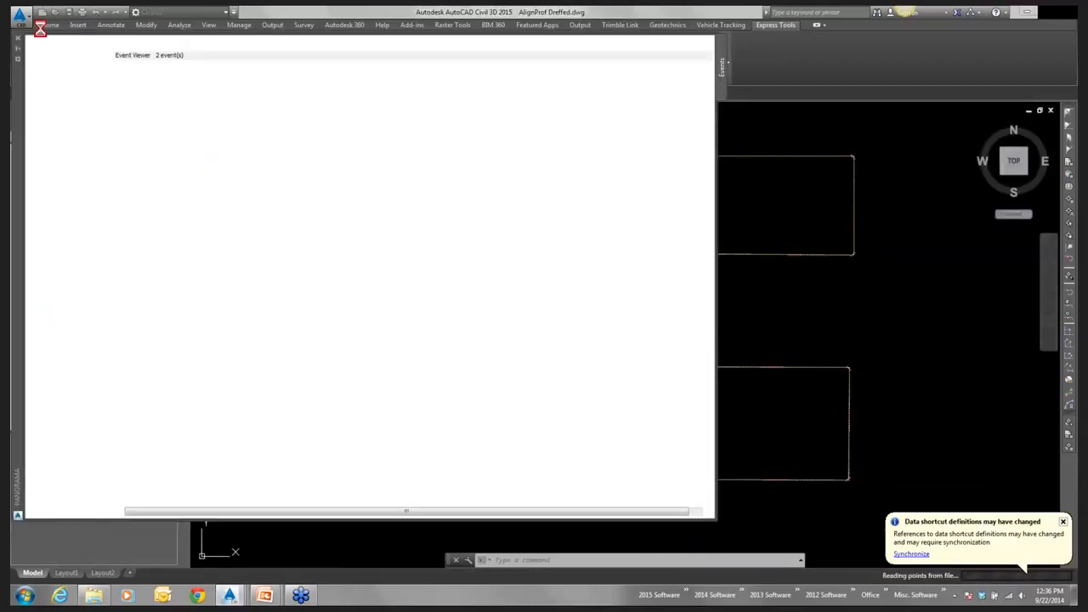
pyautogui.click(18, 38)
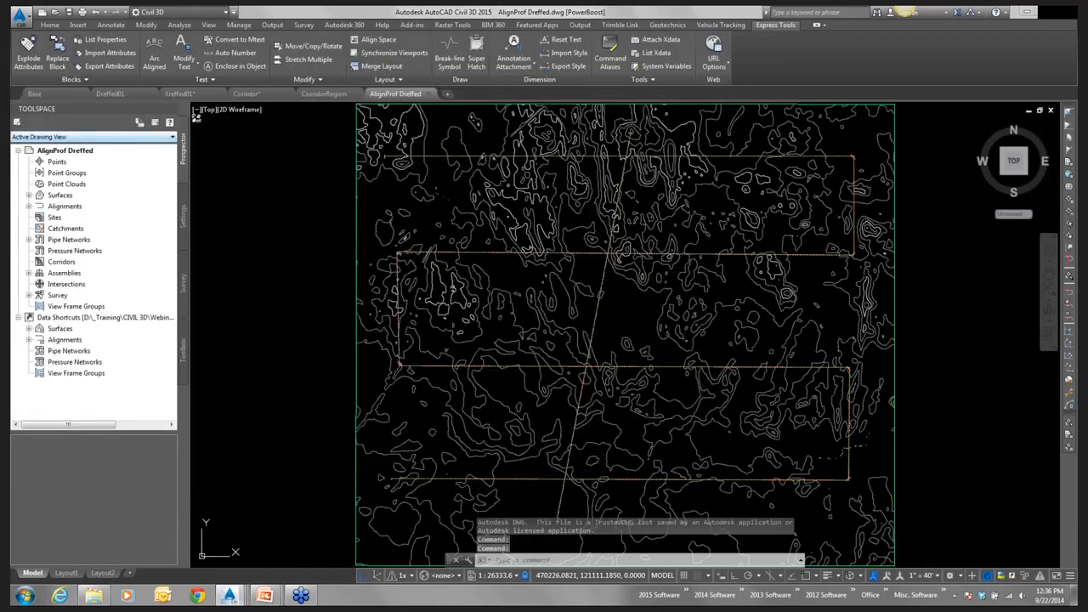
# Open the recent drawing AlignProf.dwg and examine its profile views alongside the surface and alignments.
pyautogui.click(19, 14)
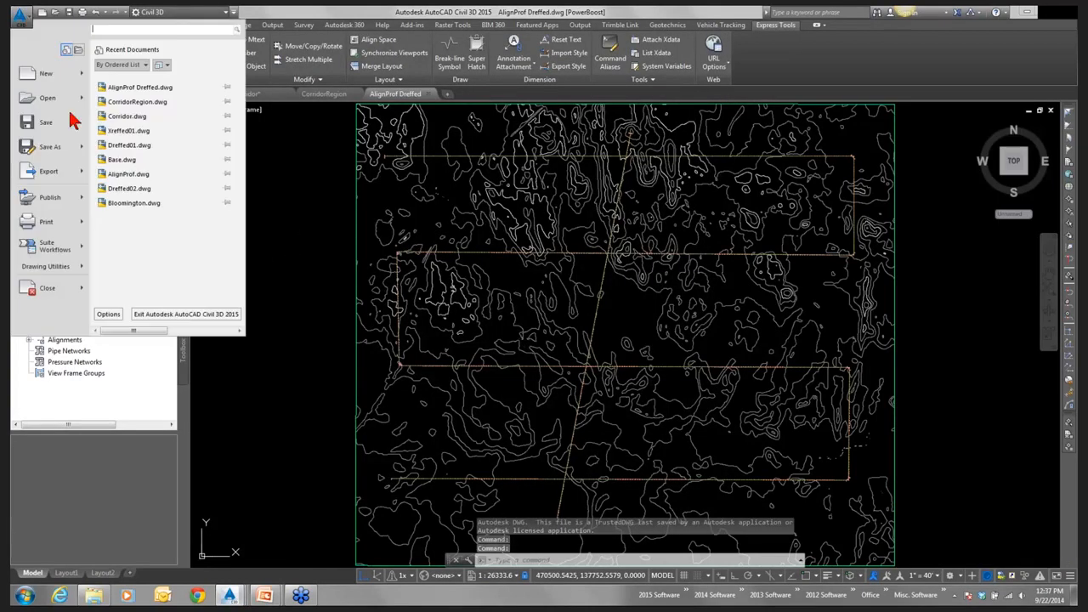
pyautogui.click(133, 174)
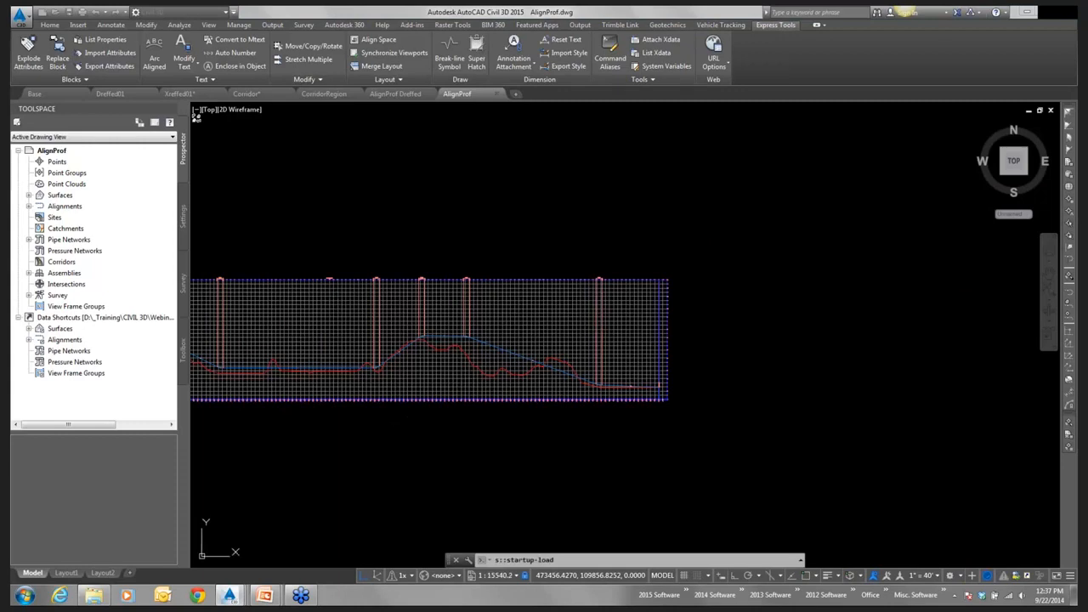
pyautogui.scroll(5, 671, 391)
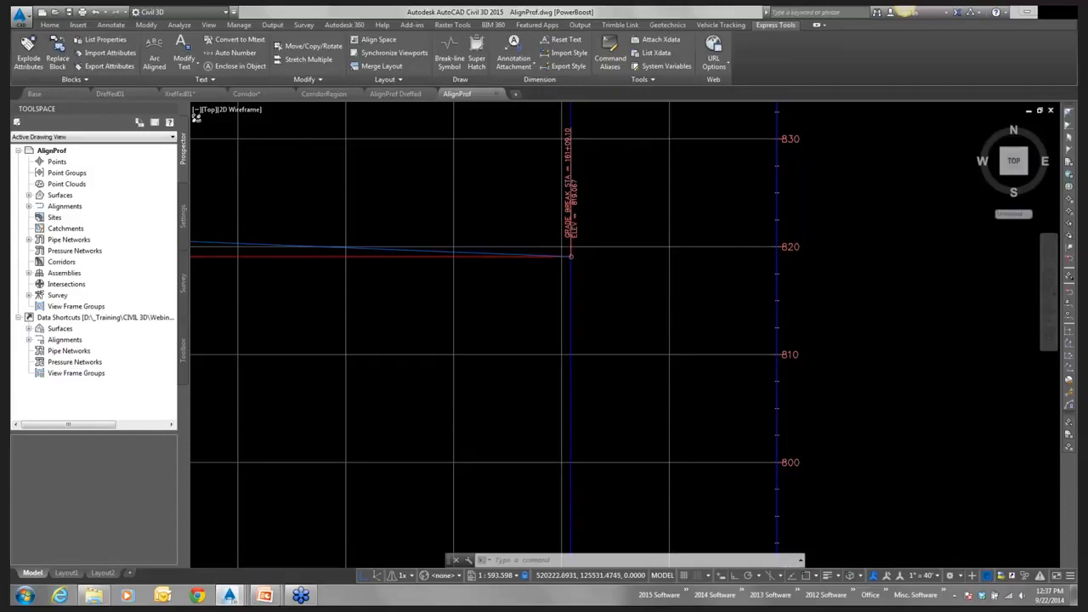
pyautogui.scroll(-10, 465, 404)
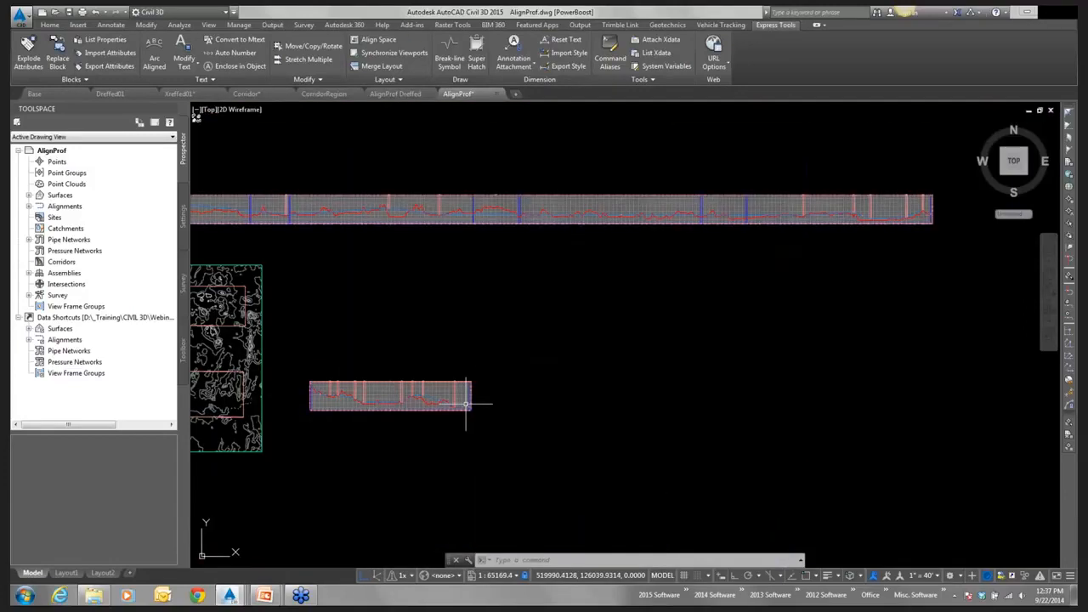
pyautogui.scroll(2, 372, 387)
pyautogui.moveTo(372, 386); pyautogui.dragTo(522, 387, button='middle')
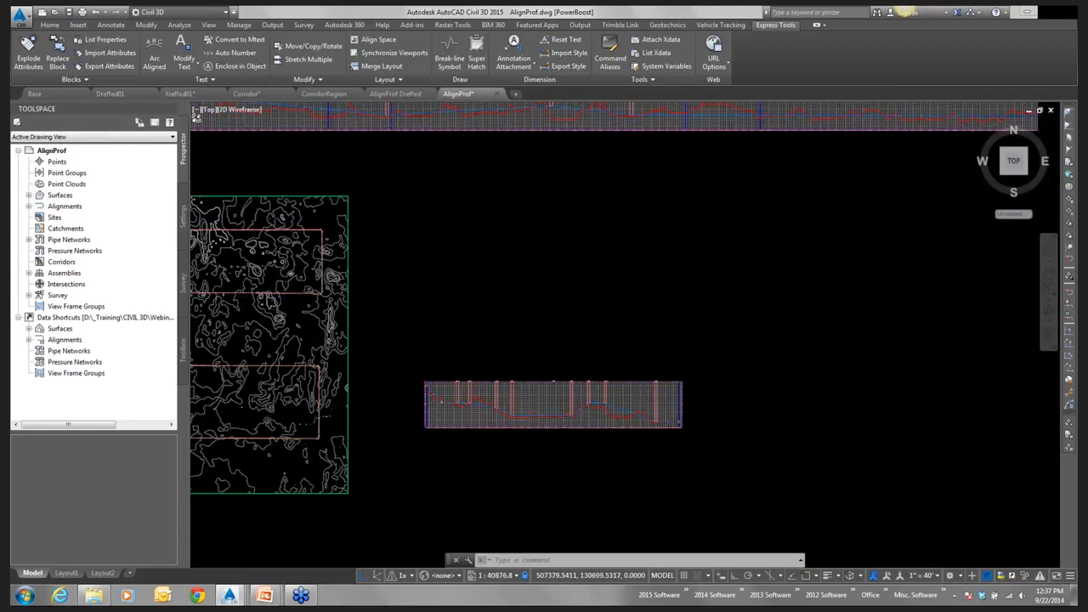
pyautogui.scroll(-2, 473, 332)
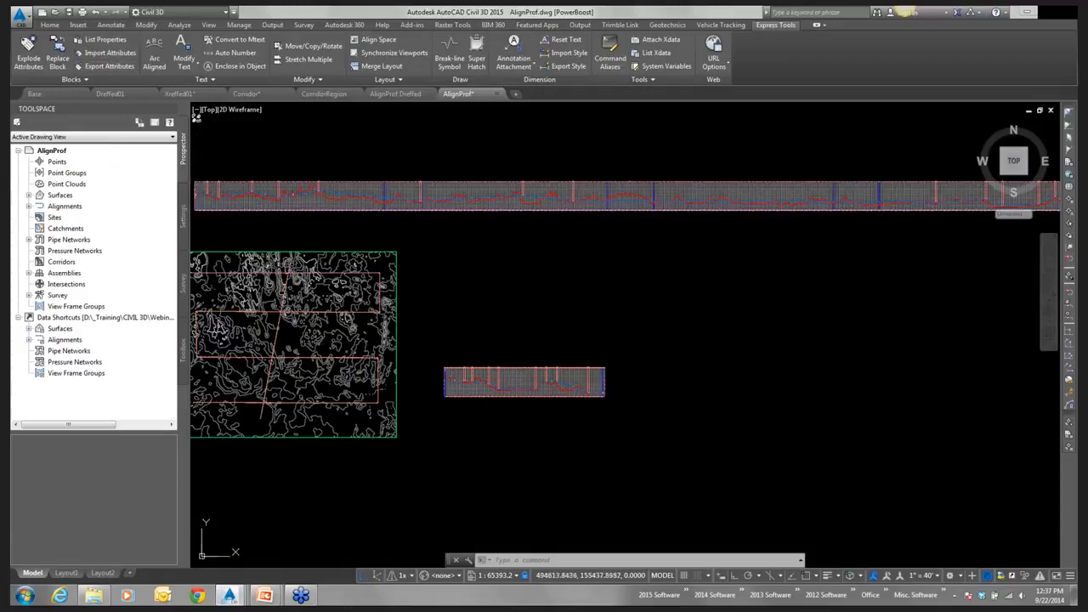
# Switch to the running PowerPoint slide show at the Demo / Examples? slide.
pyautogui.moveTo(269, 597)
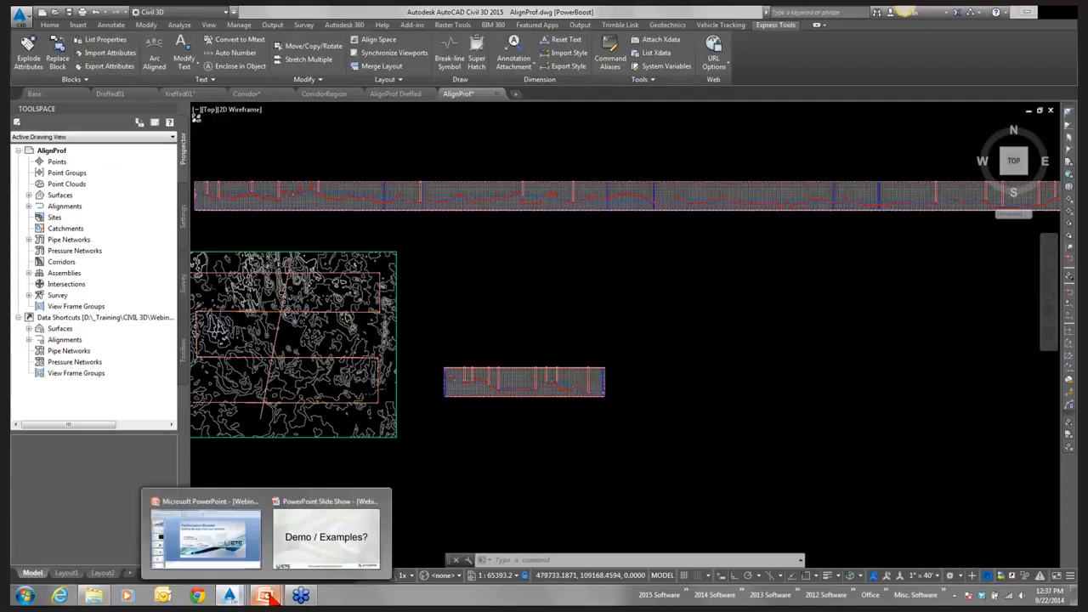
pyautogui.click(316, 545)
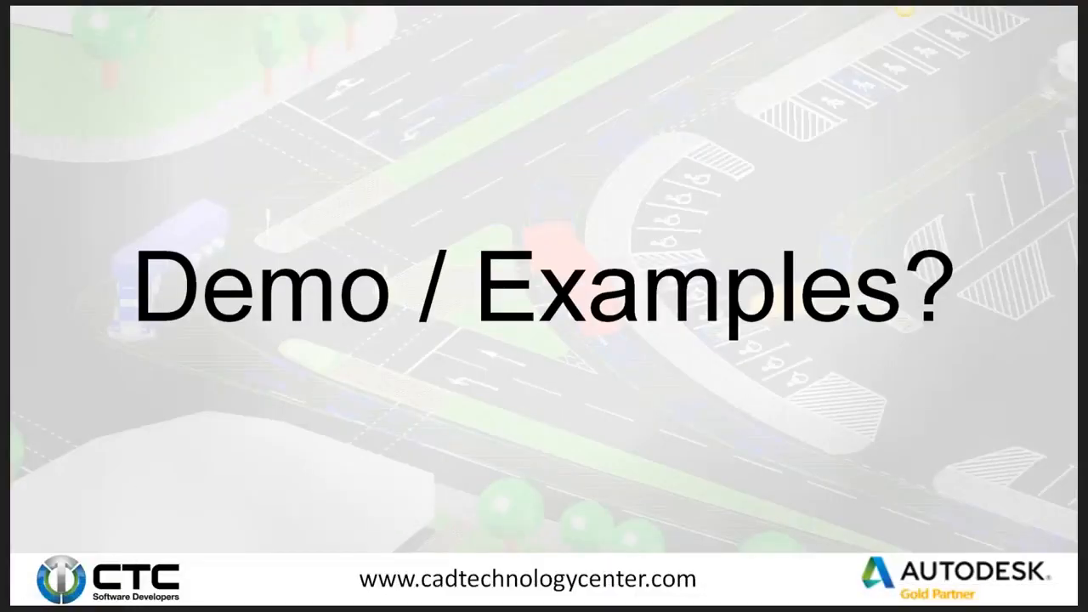